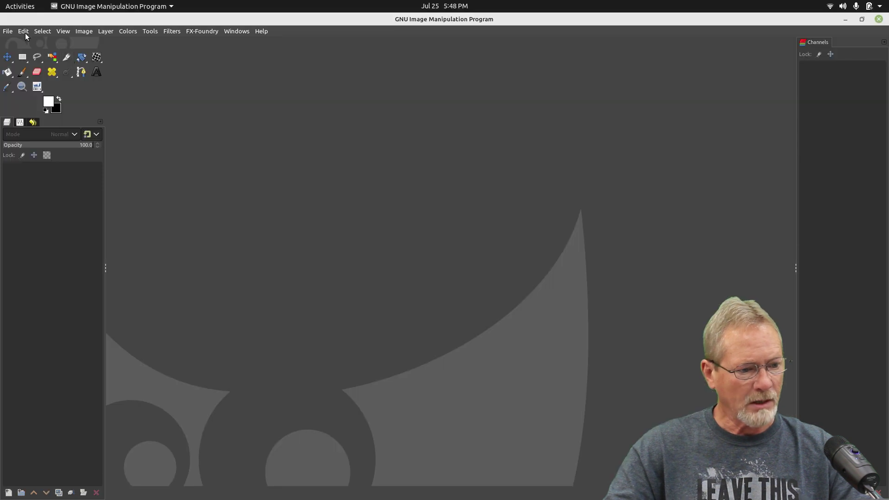
Open madrid_nm_trip_1920x1280_078.xcf from the tinkerzlab/vids/tutorials/gimp/gimp_bump_map1/assets folder.
left_click(7, 31)
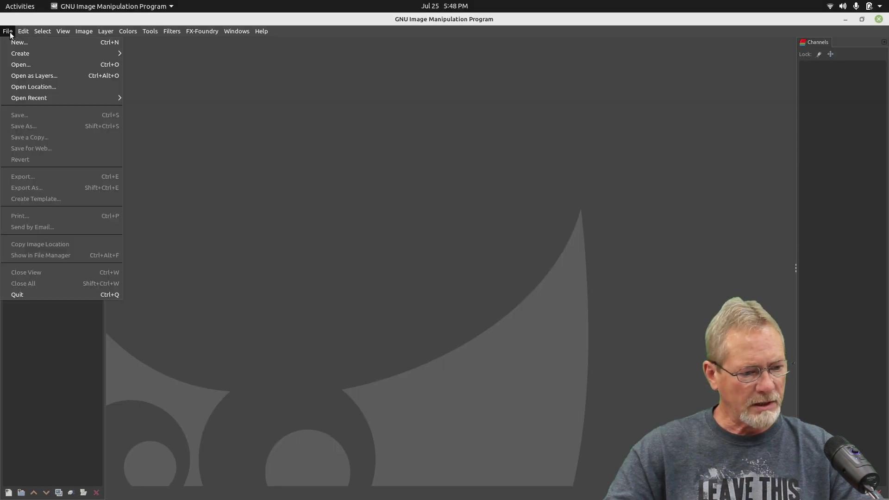
left_click(15, 65)
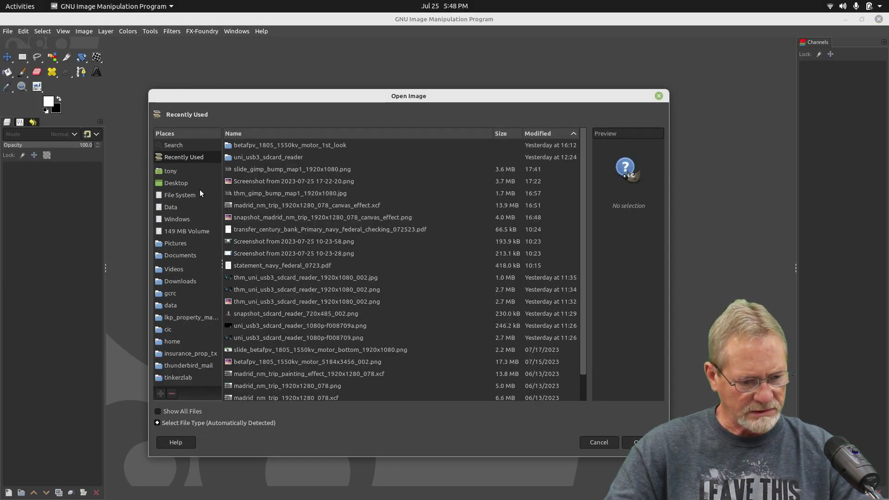
left_click(174, 377)
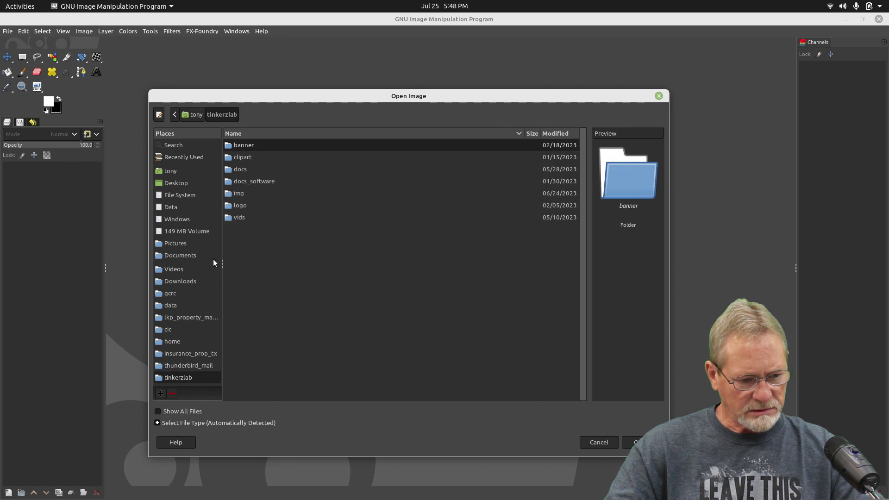
double_click(230, 217)
double_click(251, 194)
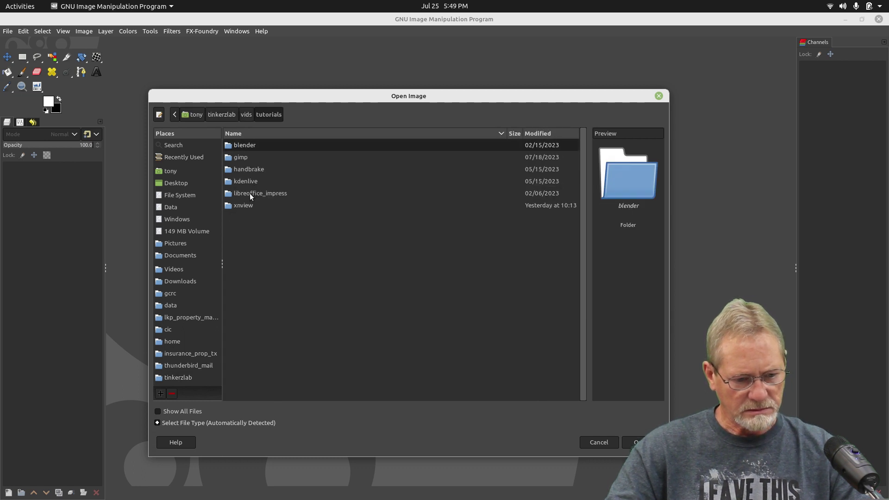
double_click(251, 158)
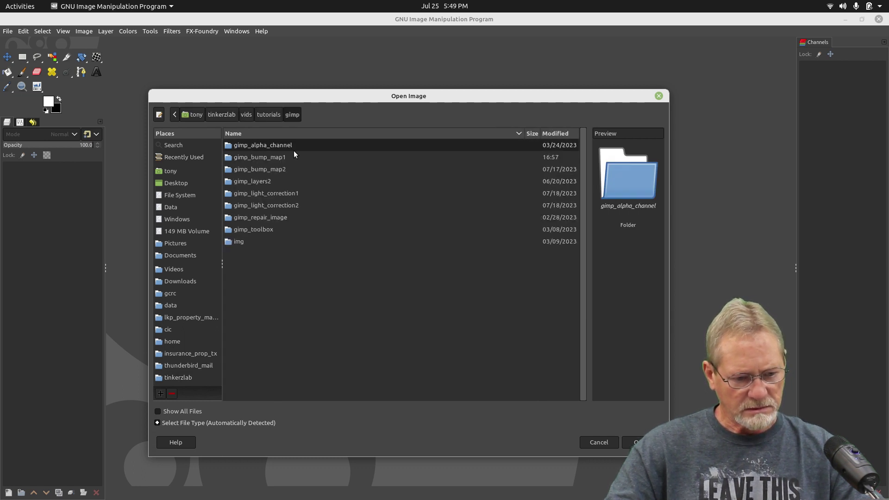
double_click(279, 157)
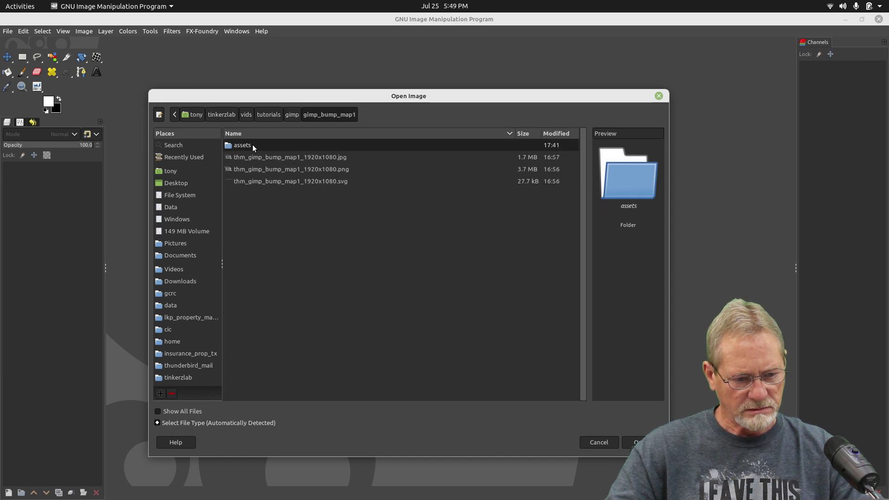
double_click(252, 145)
left_click(301, 156)
double_click(301, 156)
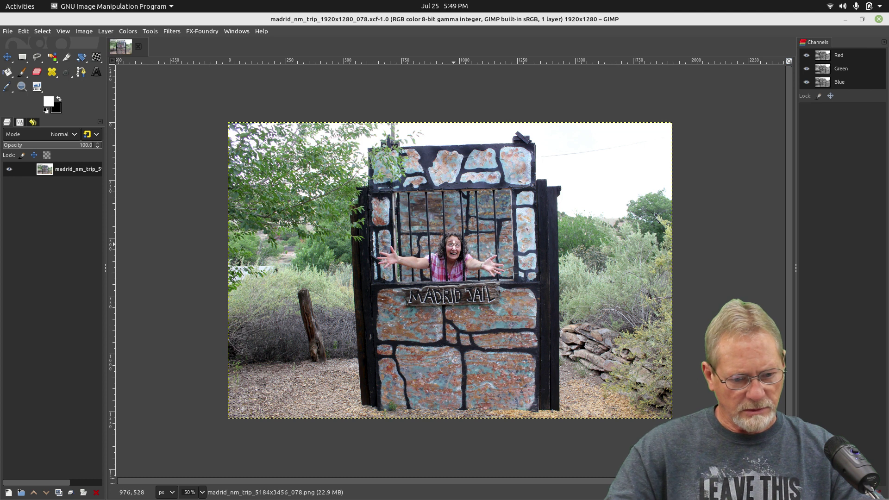
Switch to full-screen mode and fit the photo to the window.
key("ctrl+shift+j")
key("F11")
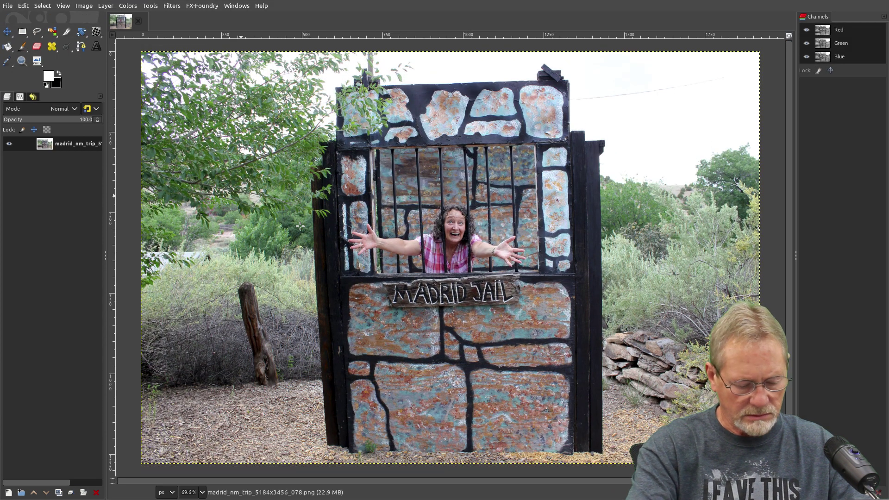
key("ctrl+shift+j")
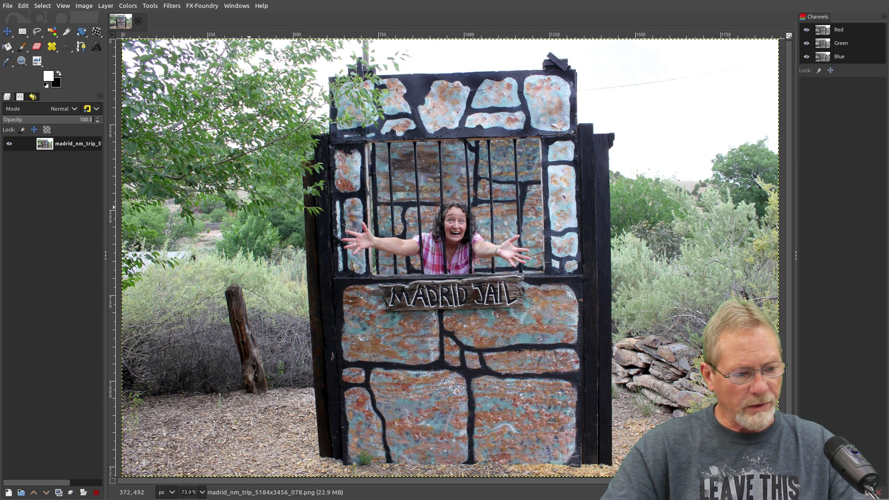
left_click(18, 35)
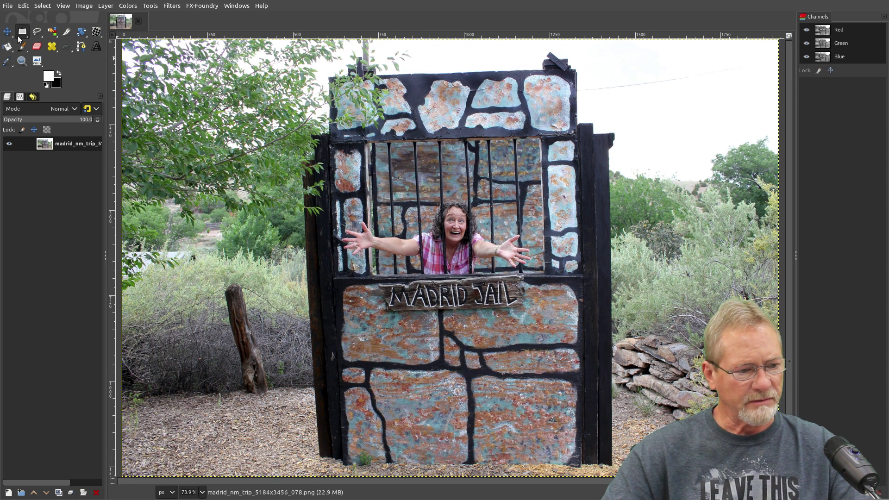
Open madrid_nm_trip_1920x1280_078.xcf a second time as a separate image and fit it to the window.
left_click(8, 6)
left_click(18, 39)
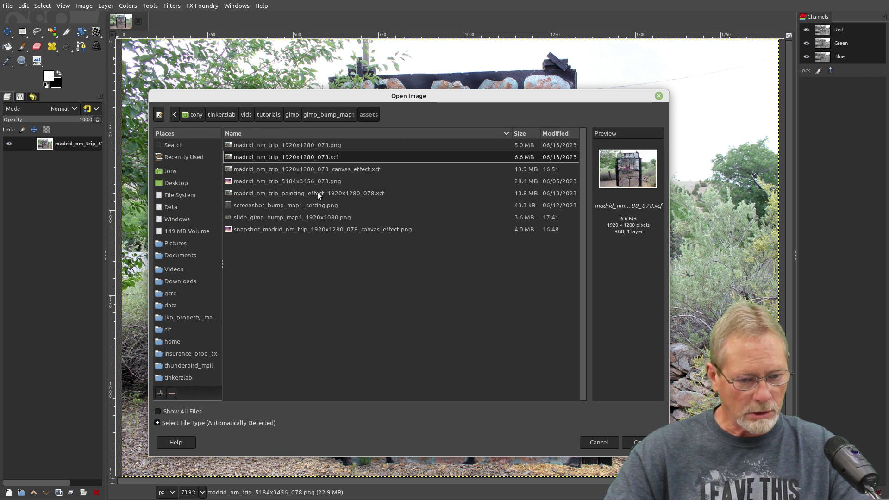
double_click(310, 157)
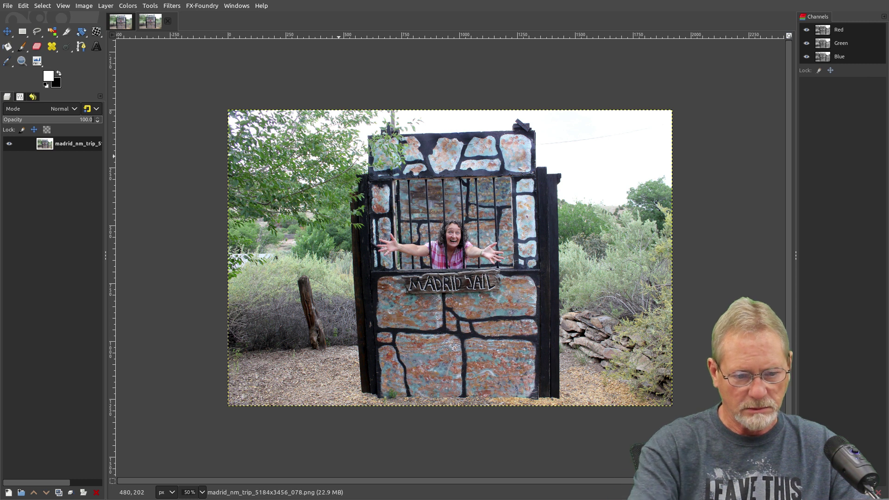
key("shift+ctrl+j")
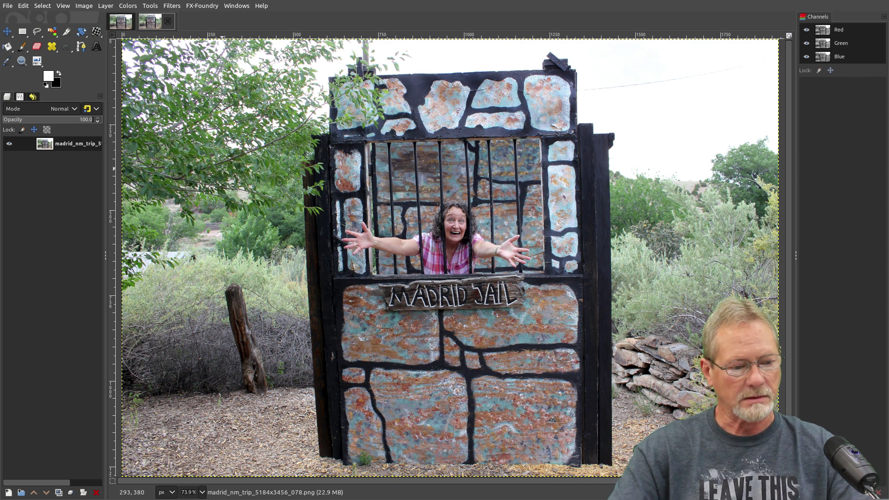
Duplicate the photo layer and rename the copy as bumpmap.
left_click(58, 492)
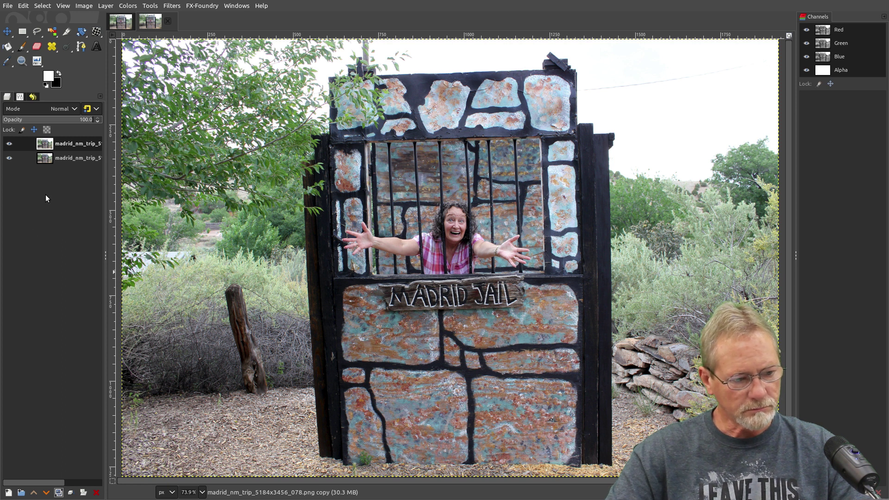
left_click(67, 143)
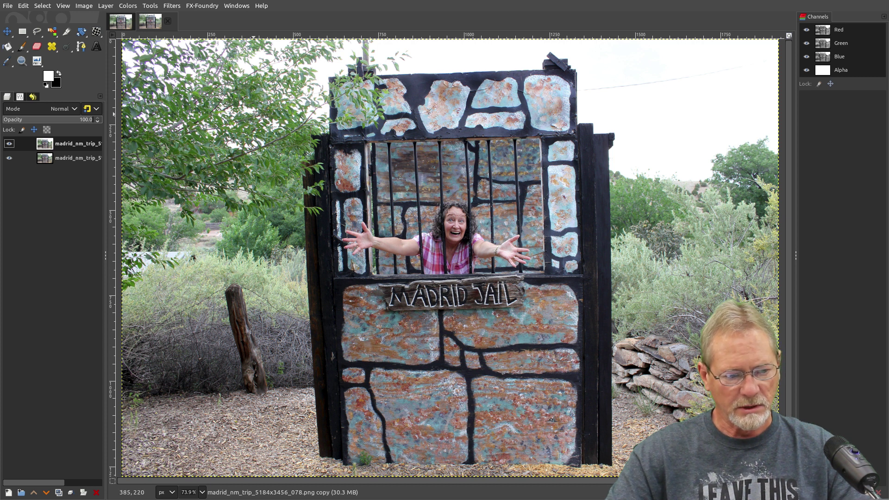
double_click(80, 146)
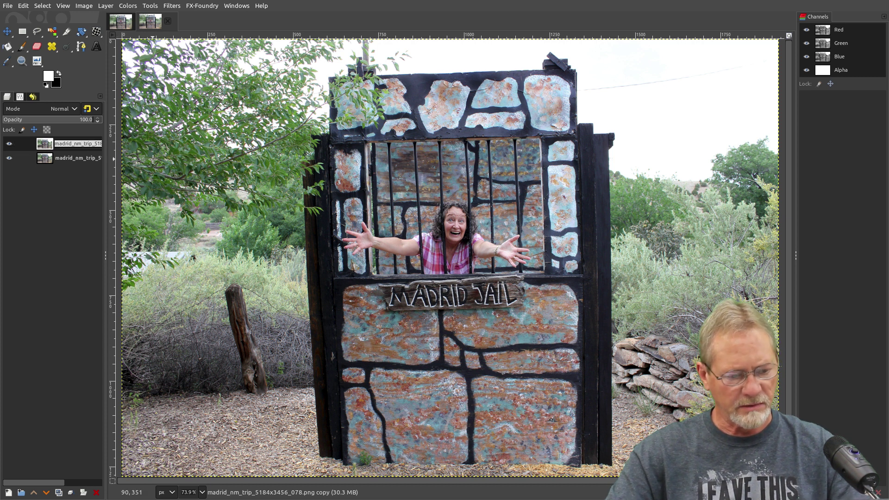
type("bup")
key("BackSpace")
type("mpm")
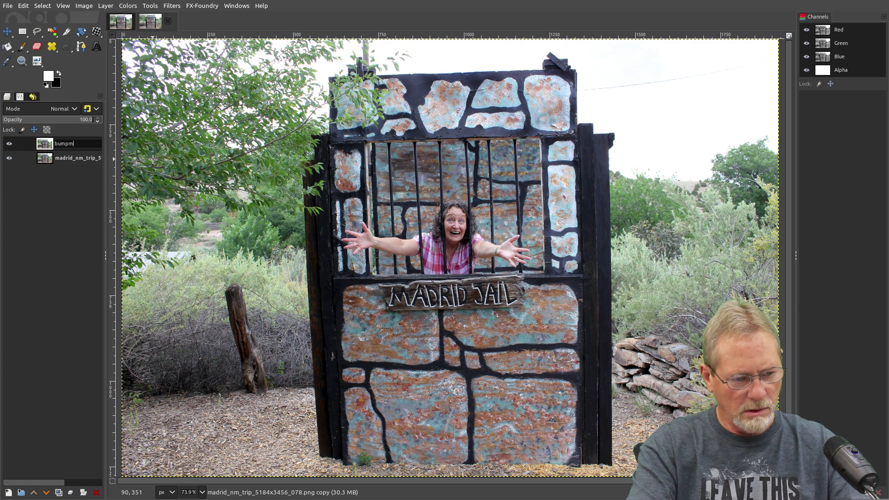
type("ap")
key("Return")
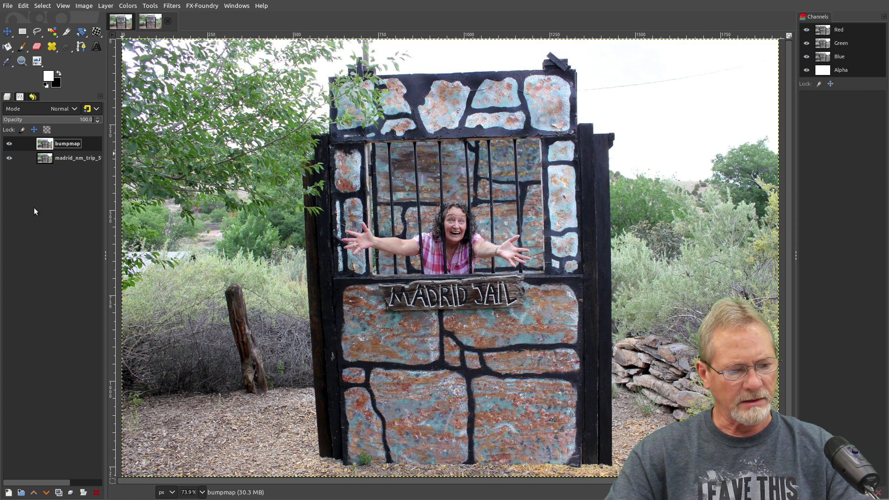
Desaturate the bumpmap layer using the Luminance mode.
right_click(233, 115)
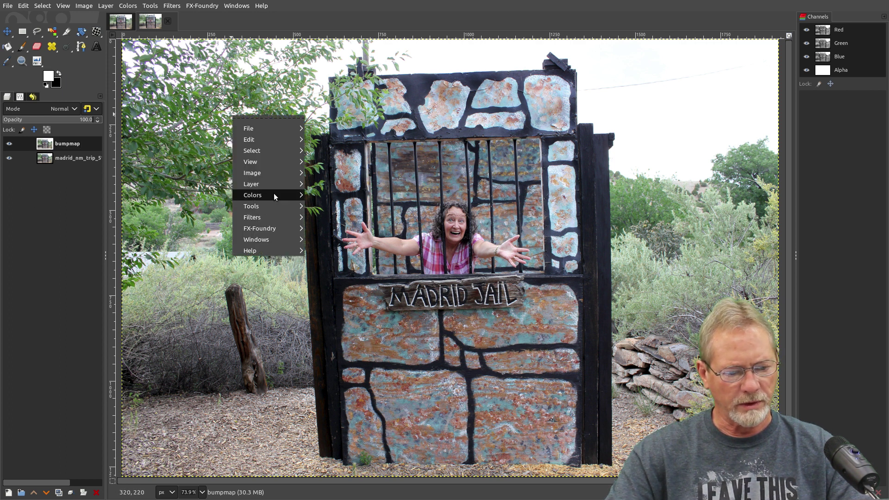
mouse_move(274, 195)
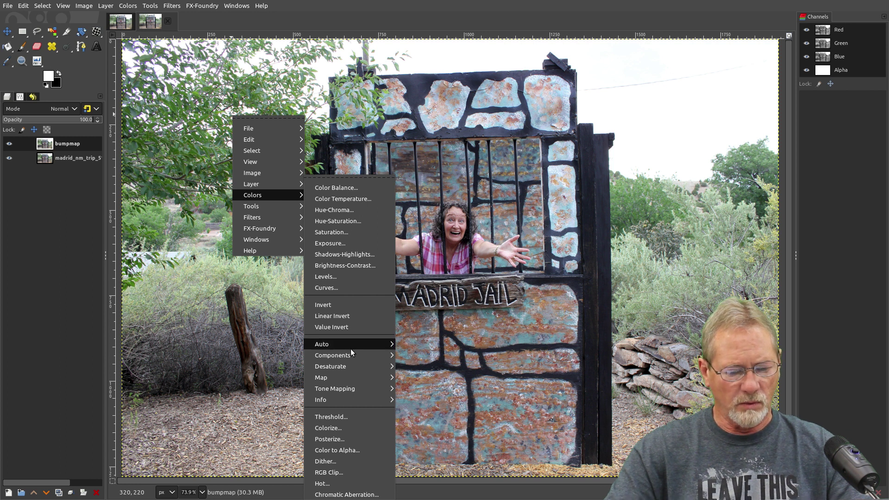
mouse_move(353, 364)
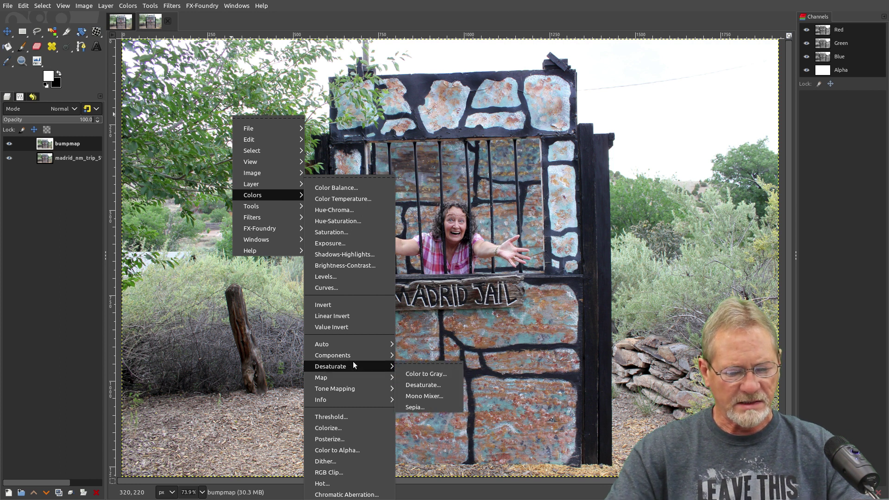
left_click(418, 382)
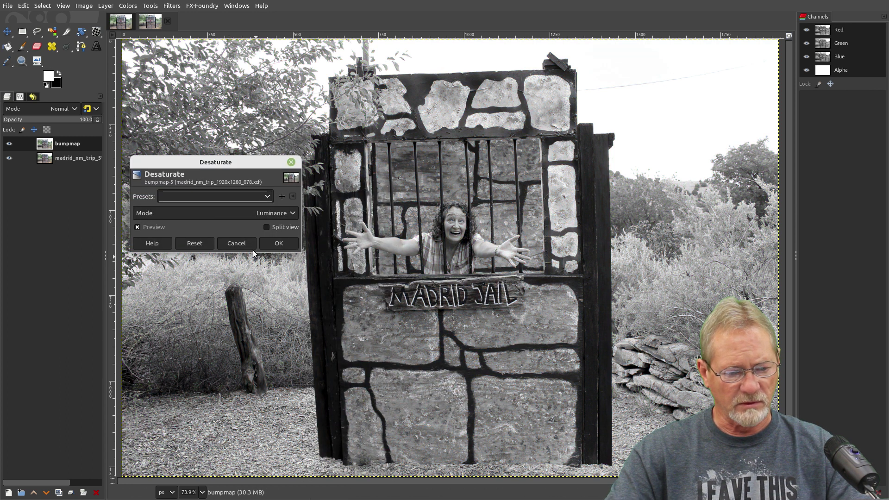
left_click(269, 243)
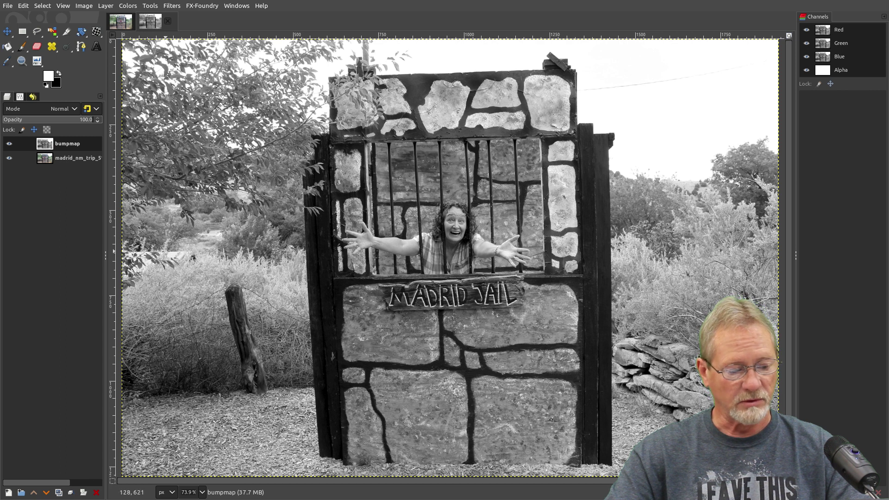
Move the bumpmap layer below the original photo layer and hide it.
left_click(45, 492)
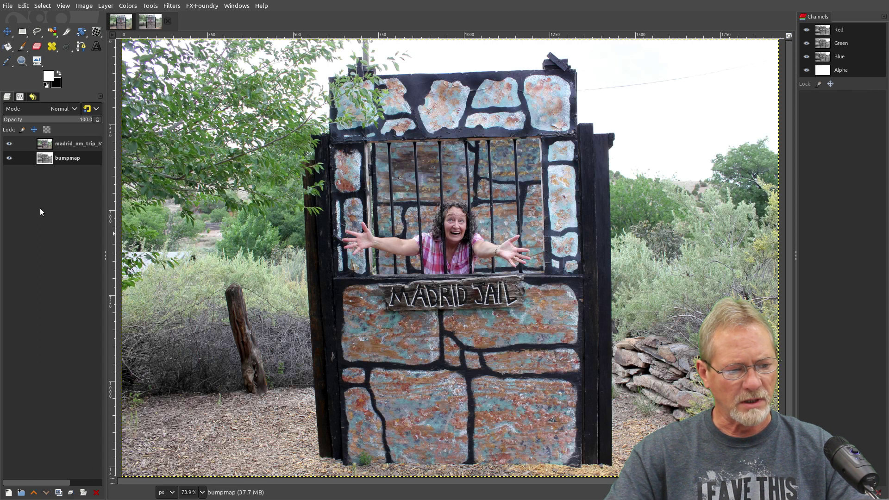
left_click(8, 158)
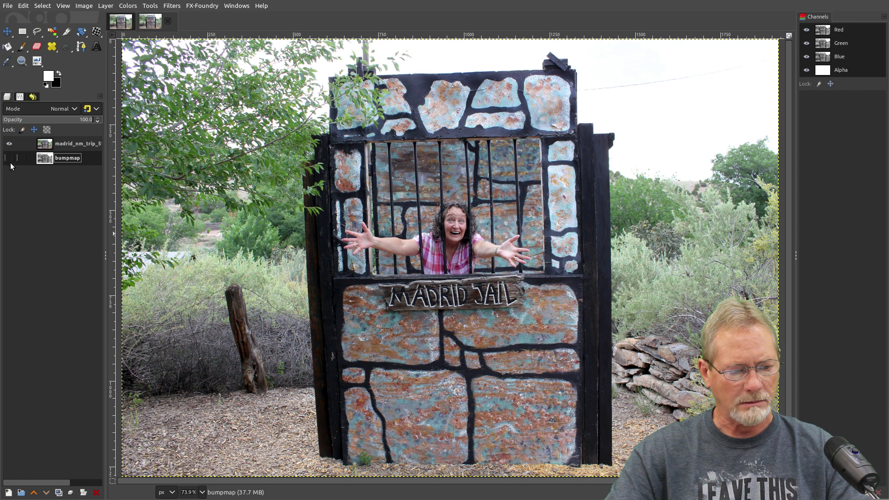
Start the Bump Map filter on the original photo layer with the bumpmap layer as aux input, keeping the dialog clear of the jail.
left_click(88, 147)
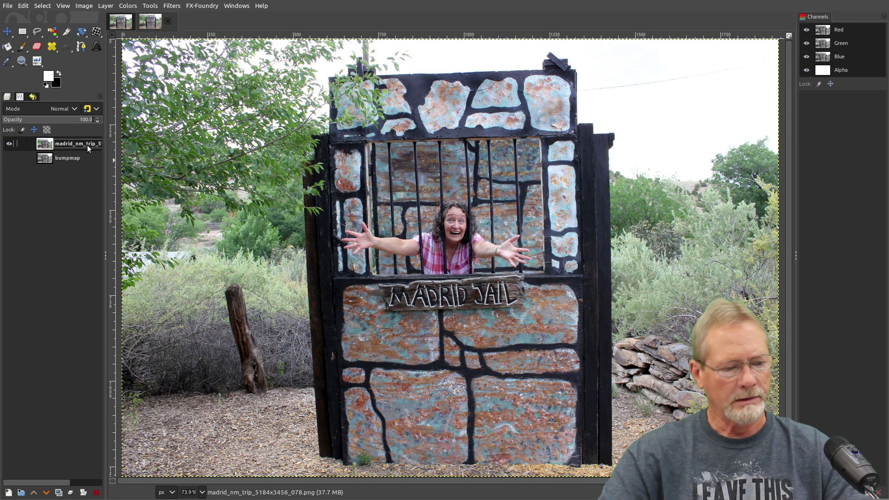
right_click(222, 146)
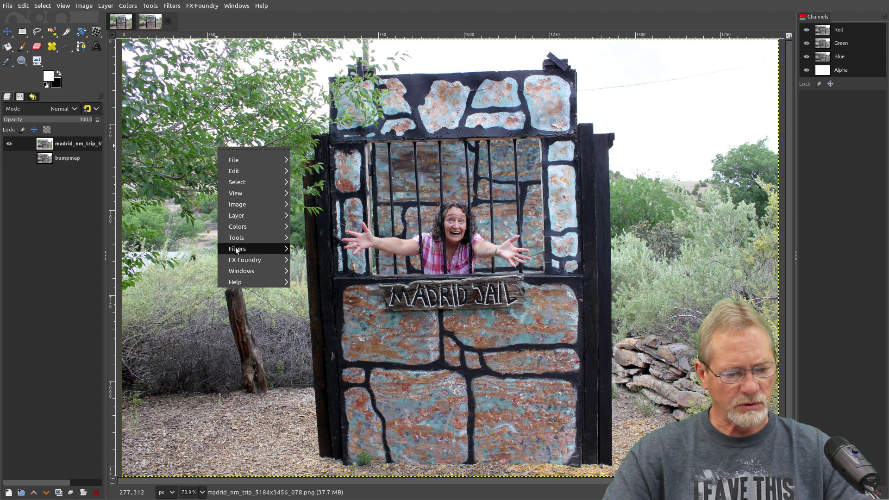
mouse_move(236, 250)
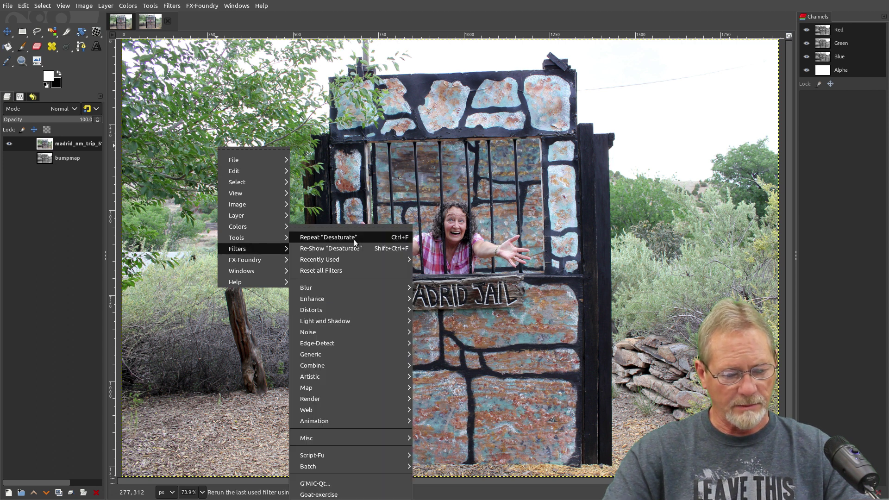
mouse_move(343, 386)
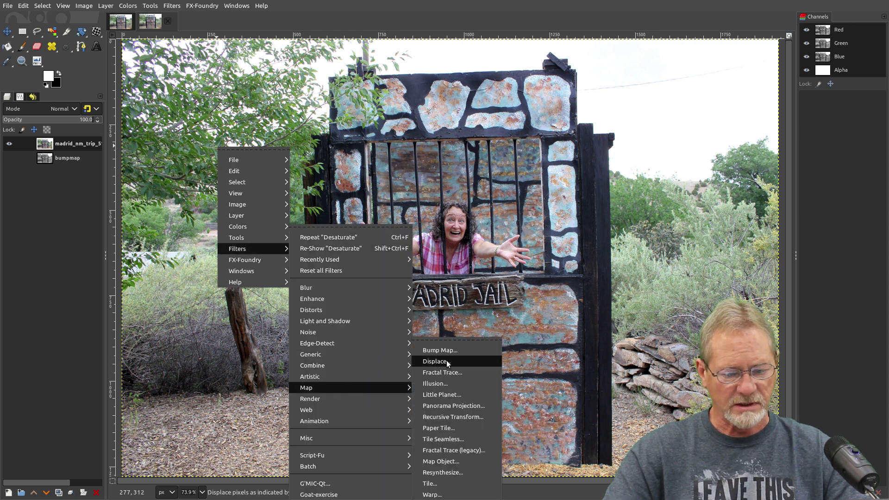
left_click(440, 349)
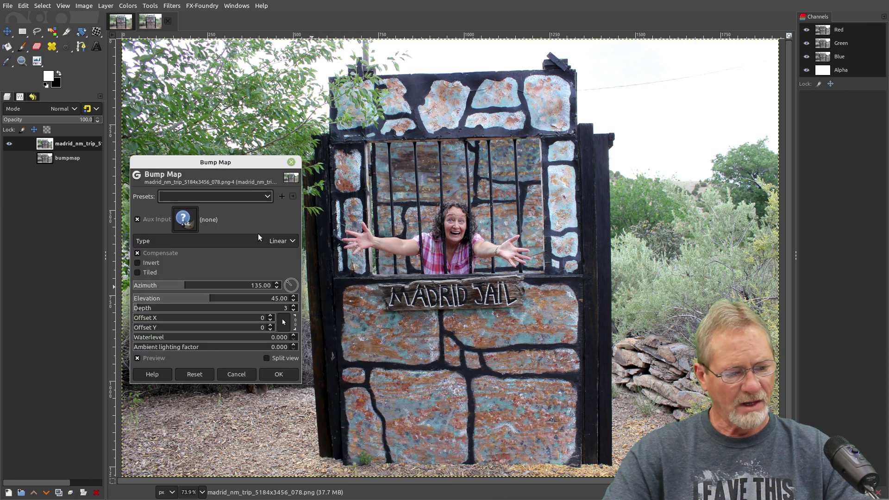
left_click_drag(236, 163, 279, 101)
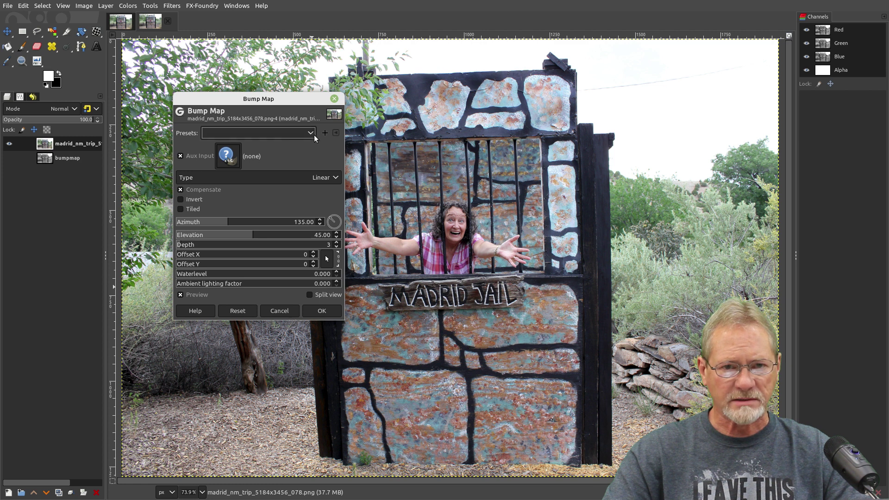
left_click(227, 156)
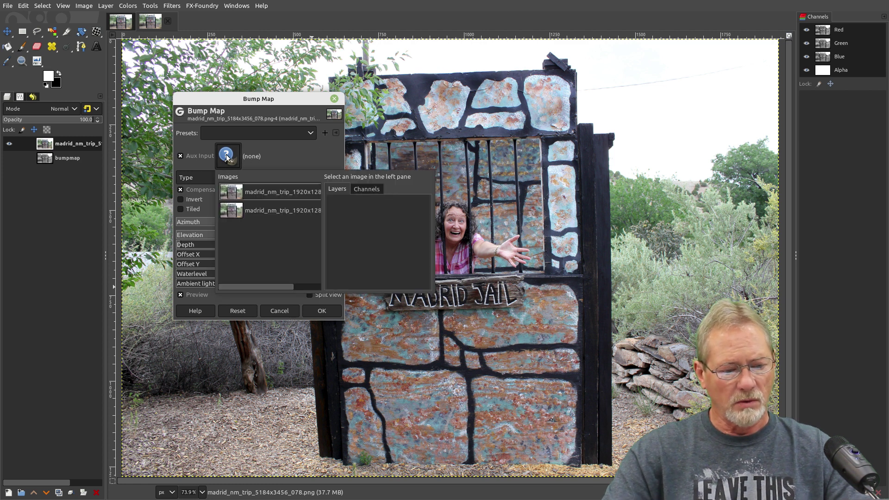
left_click(238, 197)
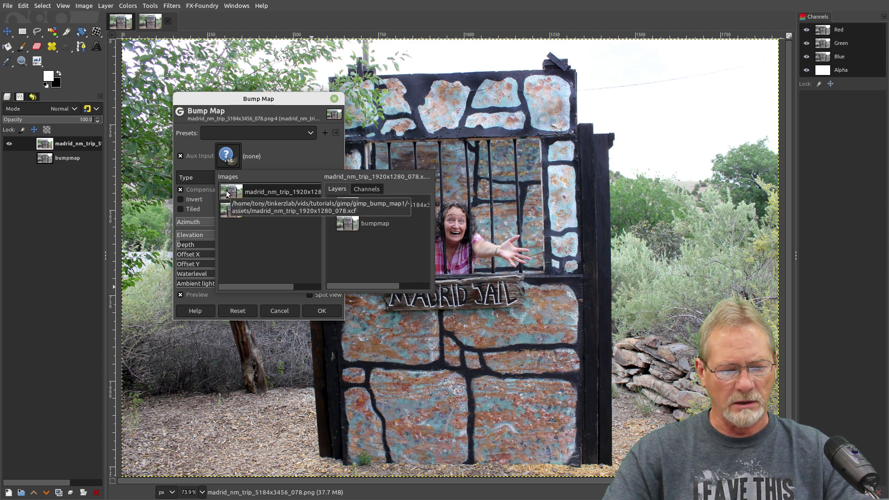
left_click(351, 223)
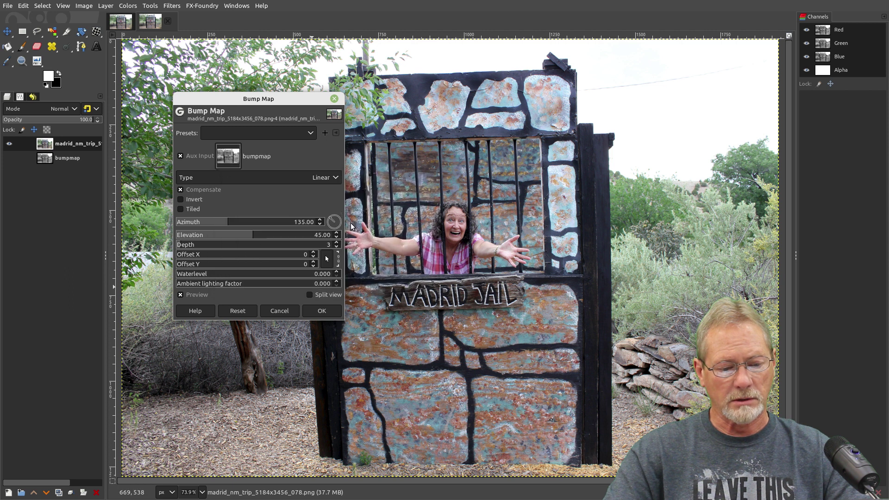
left_click_drag(263, 99, 205, 79)
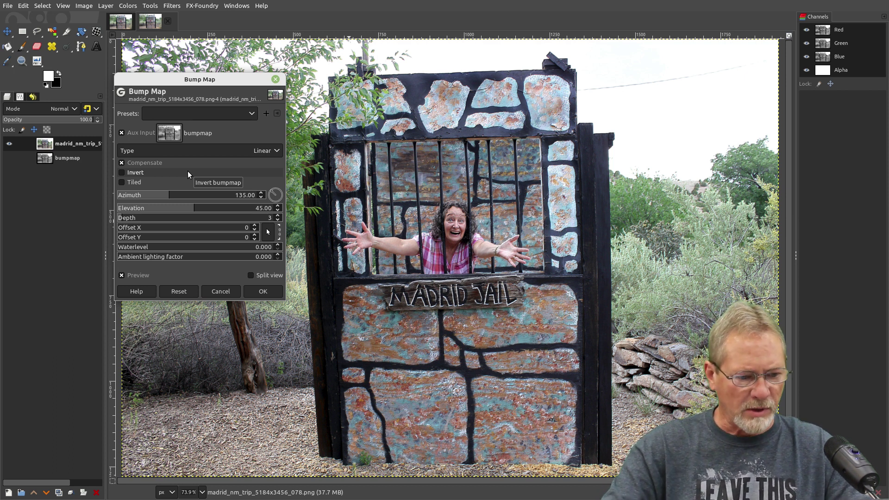
Set the bump map type to Sinusoidal and the depth to 4.
left_click(238, 149)
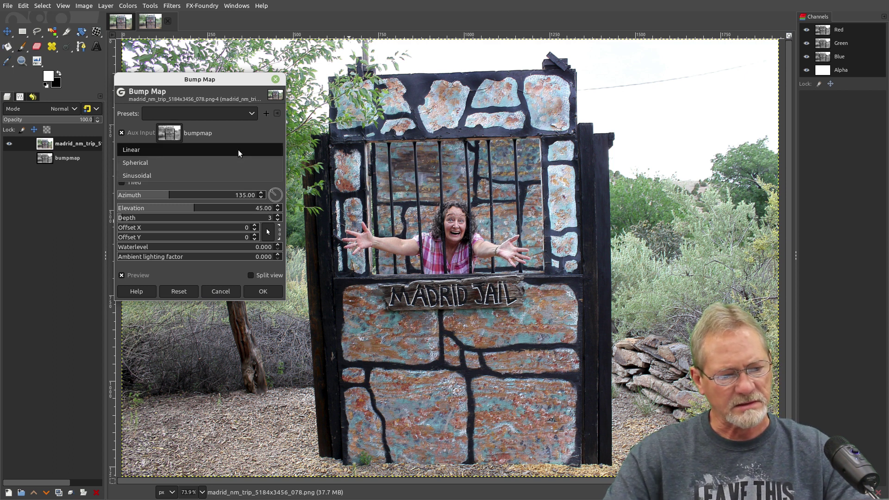
left_click(171, 175)
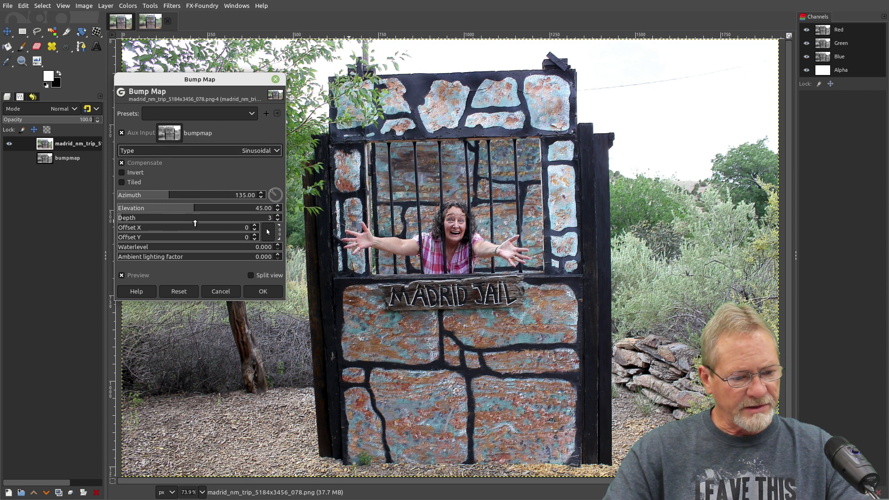
left_click(278, 216)
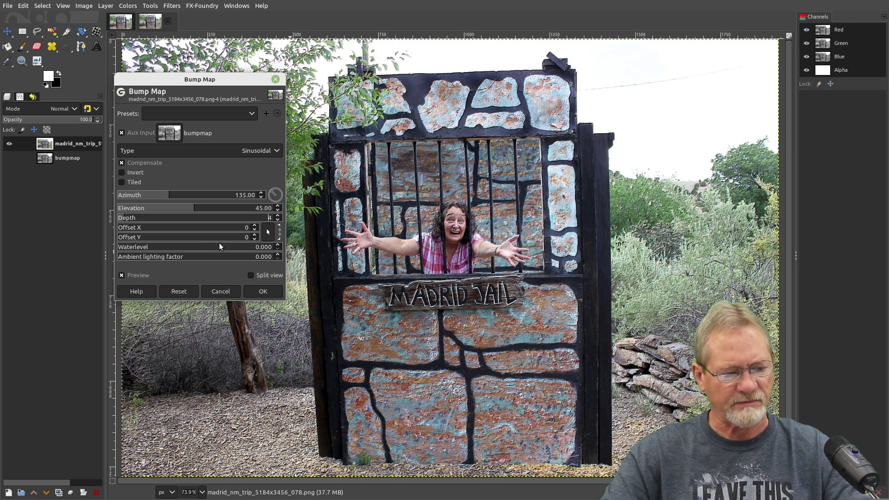
Try adjusting the ambient lighting factor, return it to 0, and set the bump map depth to 5.
left_click_drag(131, 260, 109, 262)
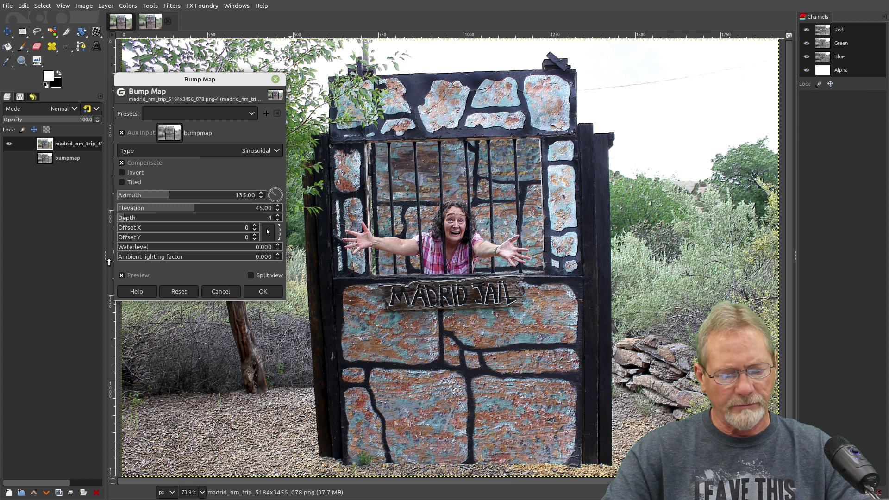
left_click_drag(116, 262, 97, 260)
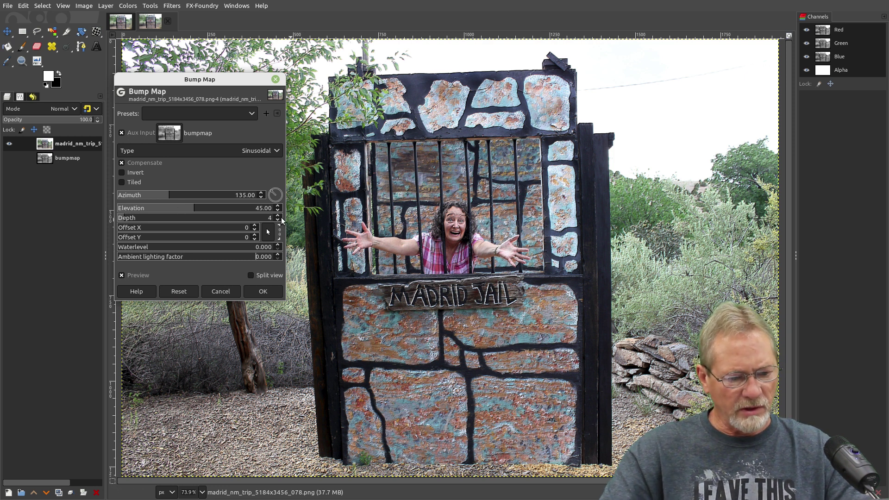
mouse_move(132, 217)
left_mouse_down()
mouse_move(198, 221)
mouse_move(134, 237)
mouse_move(224, 242)
mouse_move(154, 242)
mouse_move(220, 239)
mouse_move(122, 218)
left_mouse_up()
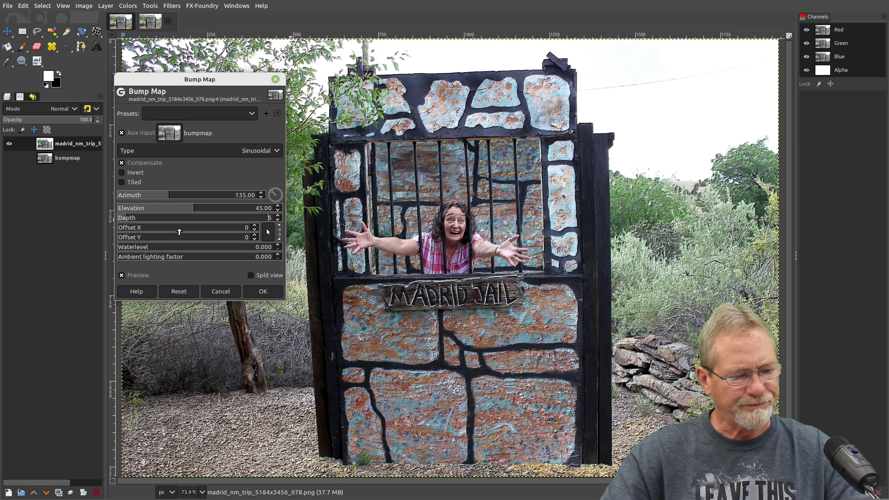
Try a lower light elevation of about 38, and set it to 40.
mouse_move(183, 208)
left_mouse_down()
mouse_move(257, 208)
mouse_move(121, 208)
mouse_move(275, 210)
mouse_move(171, 212)
mouse_move(183, 215)
left_mouse_up()
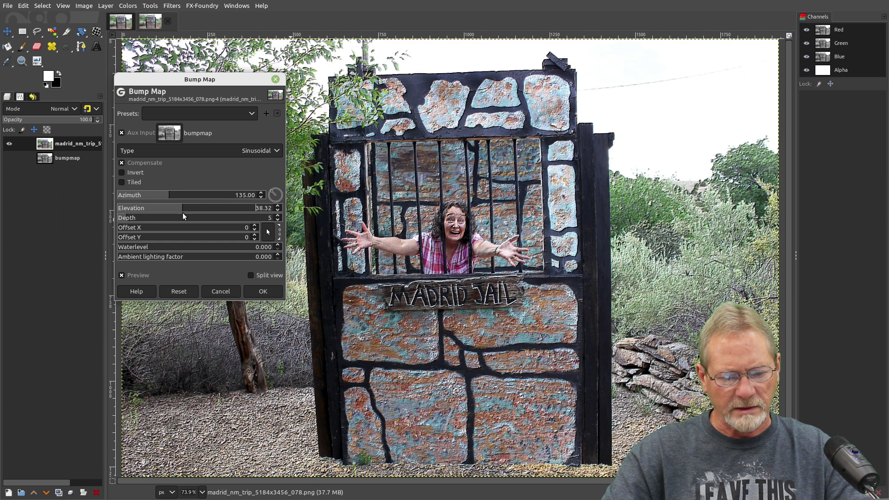
left_click(262, 209)
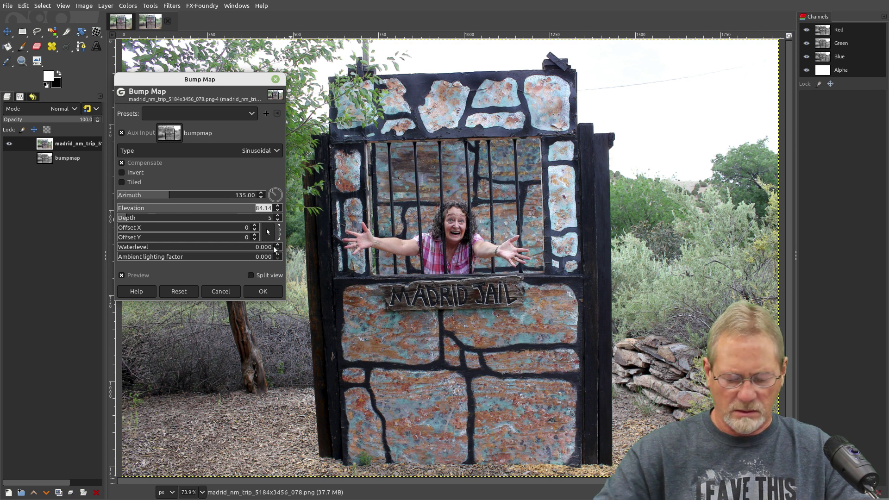
type("40")
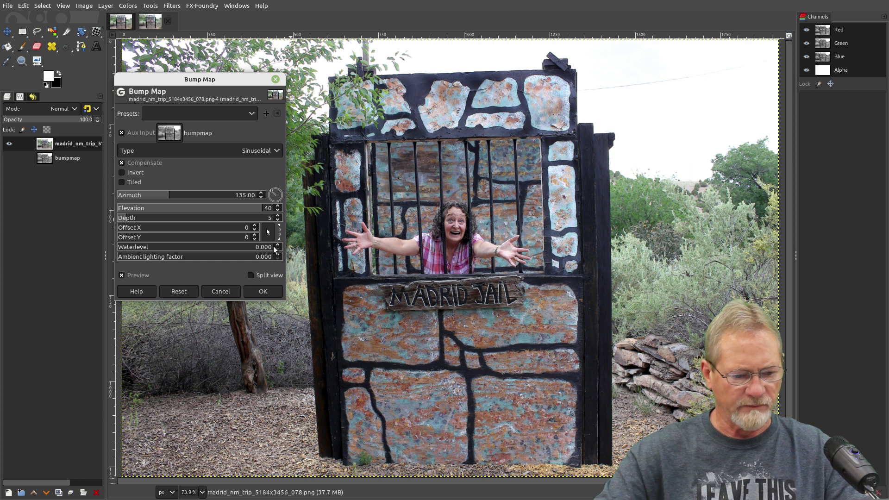
key("Return")
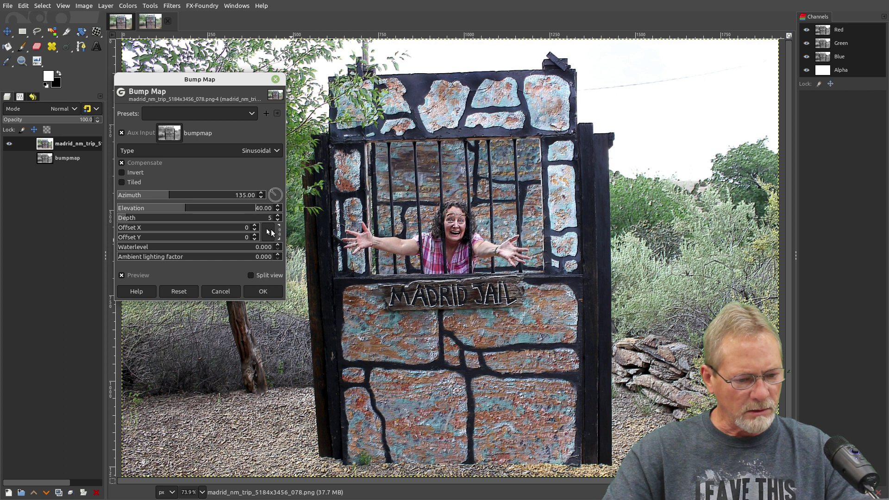
Try a bump map elevation of 30, and set the elevation to 50.
left_click(258, 208)
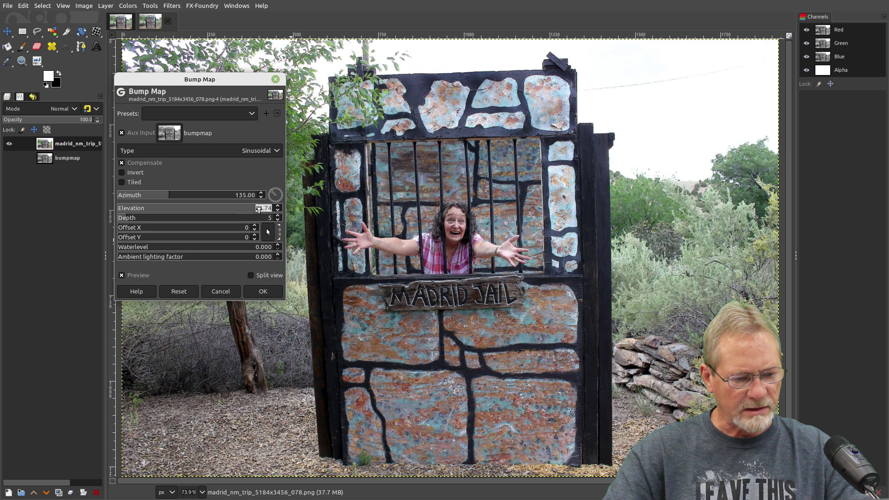
type("30")
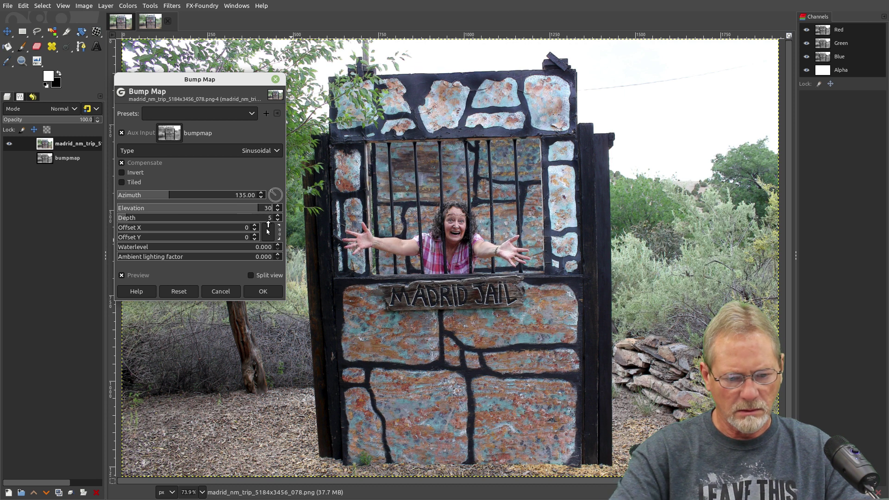
key("Return")
left_click(259, 208)
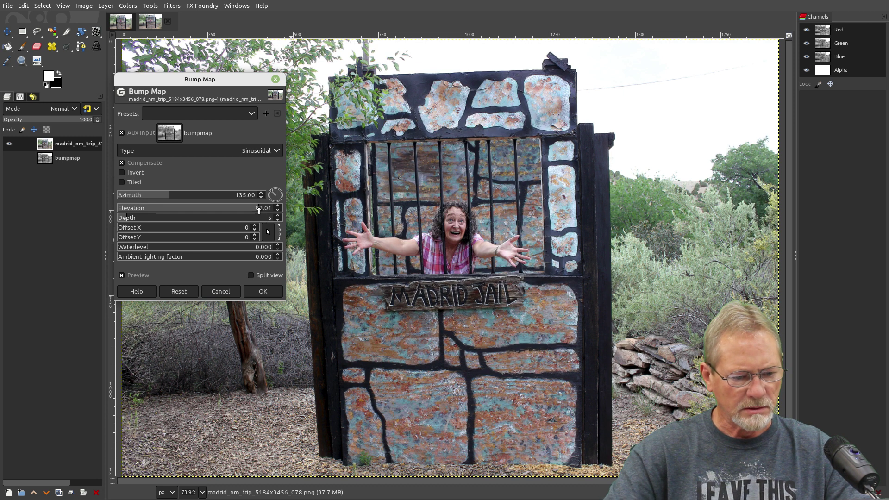
type("50")
key("Return")
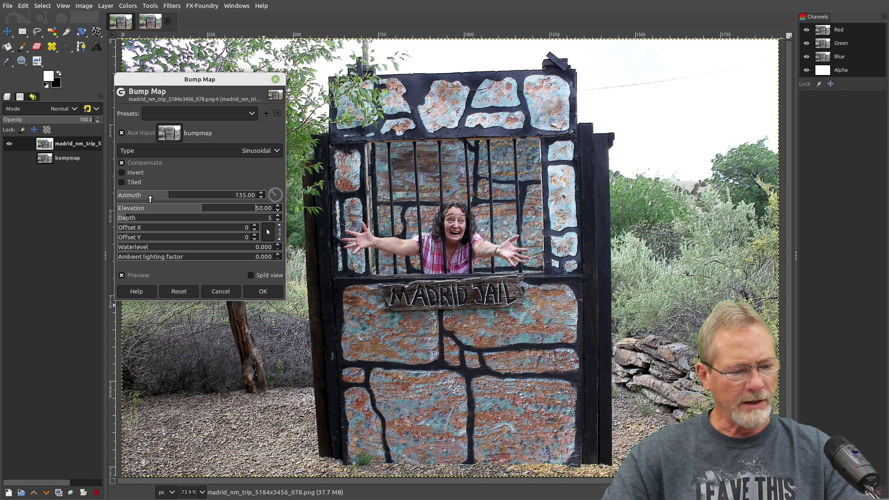
Set the azimuth to about 171.6 and compare the photo with and without the bump map preview.
left_click_drag(150, 198, 167, 201)
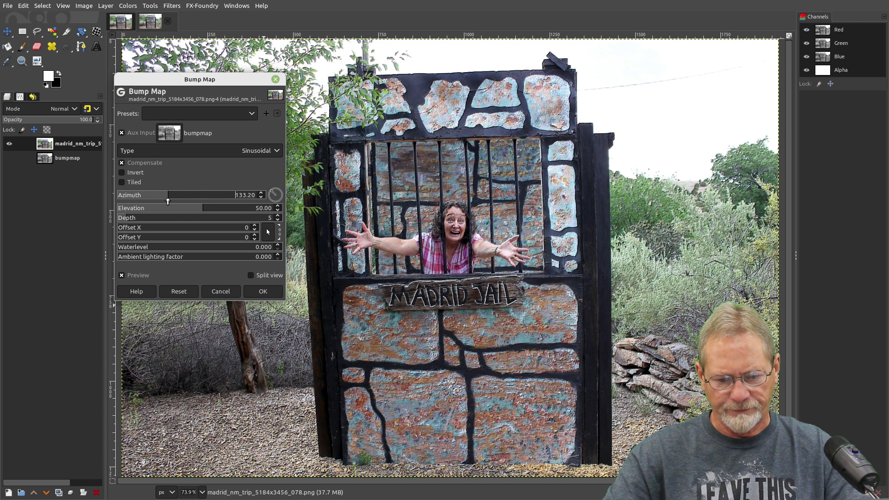
mouse_move(168, 201)
left_mouse_down()
mouse_move(199, 203)
mouse_move(183, 202)
left_mouse_up()
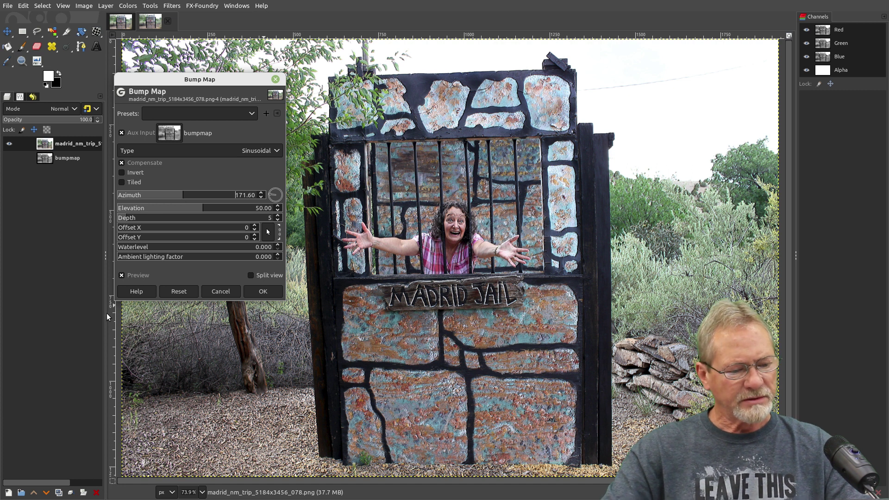
left_click(121, 276)
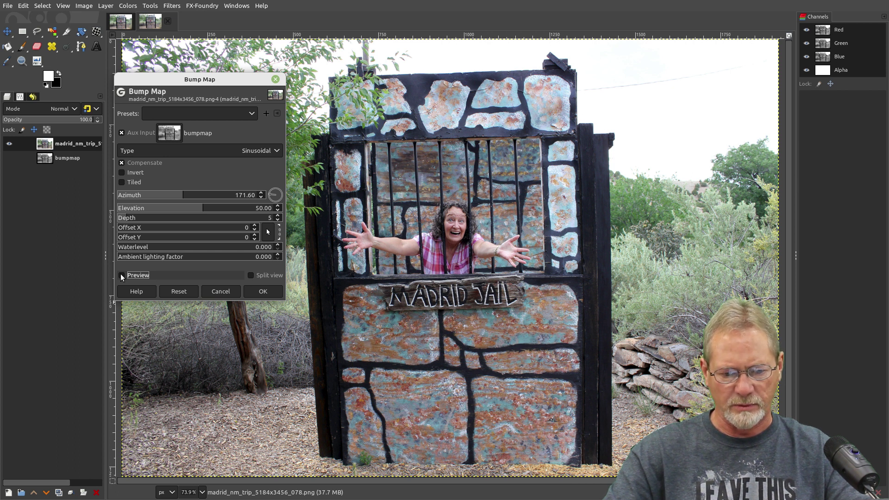
left_click(121, 275)
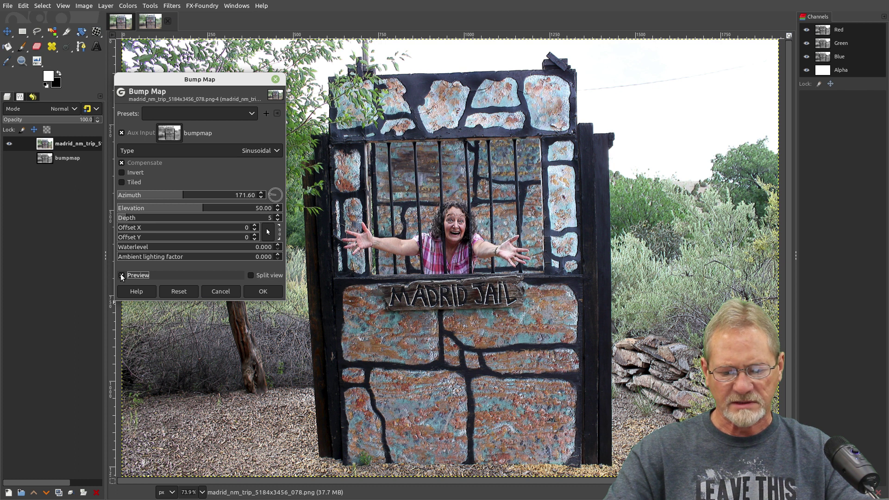
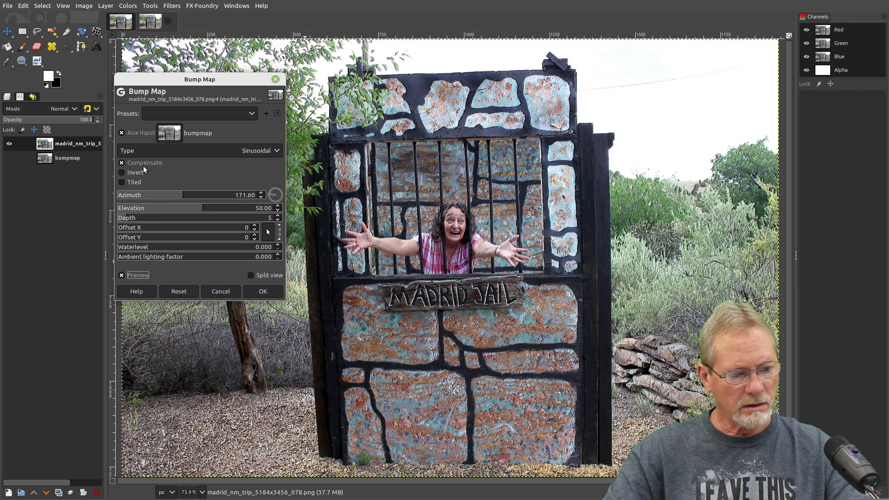
Set the azimuth to about 169.2 and the depth to 6, comparing the photo with the preview off and on.
left_click(155, 196)
left_click_drag(161, 196, 183, 212)
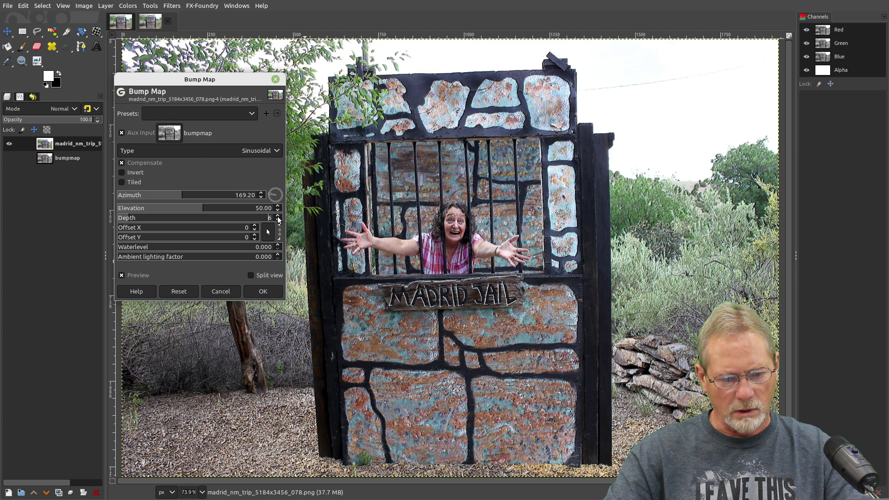
left_click(122, 275)
left_click(121, 275)
left_click(122, 275)
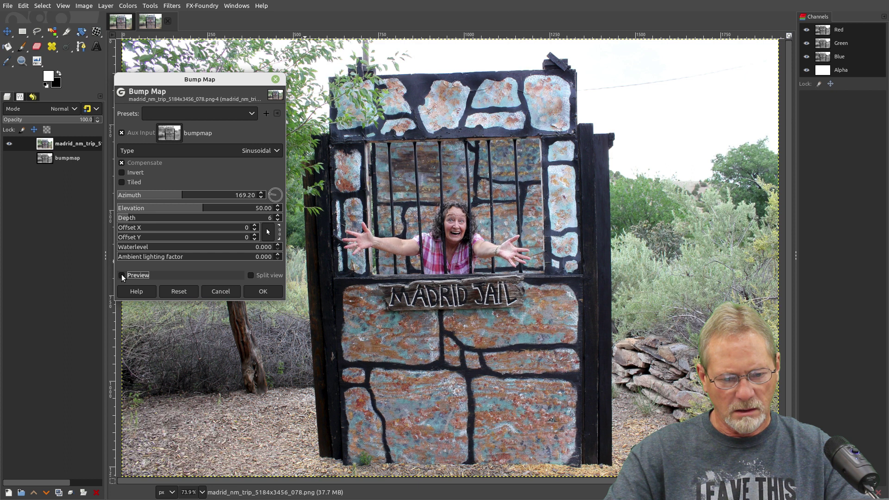
left_click(121, 275)
Try lower and higher elevations between about 43 and 55, and set the elevation back to 50.
left_click(190, 208)
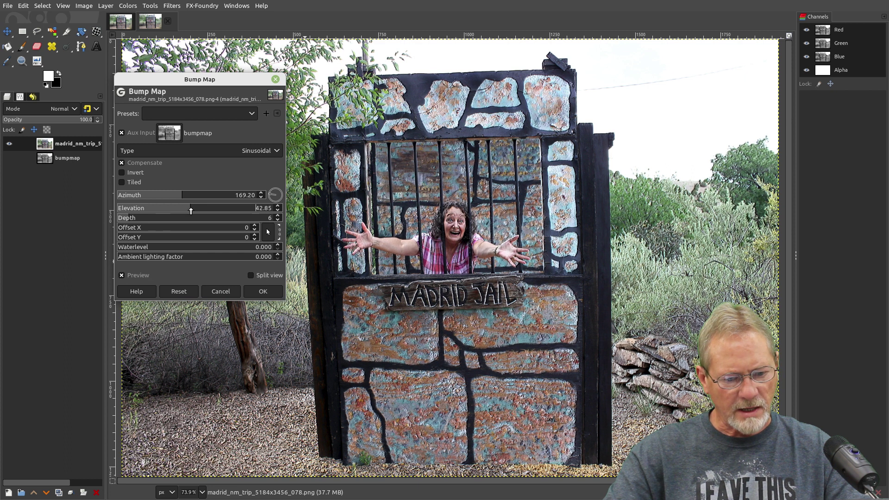
left_click_drag(190, 211, 260, 209)
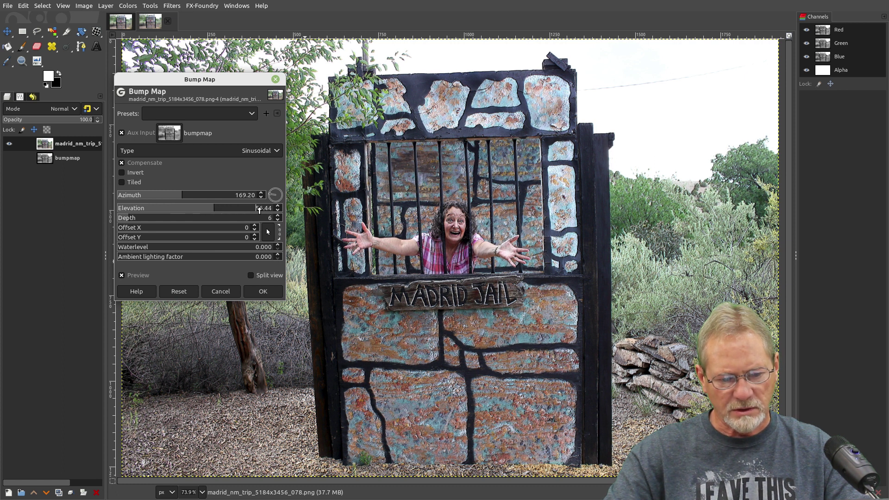
type("50")
key("Return")
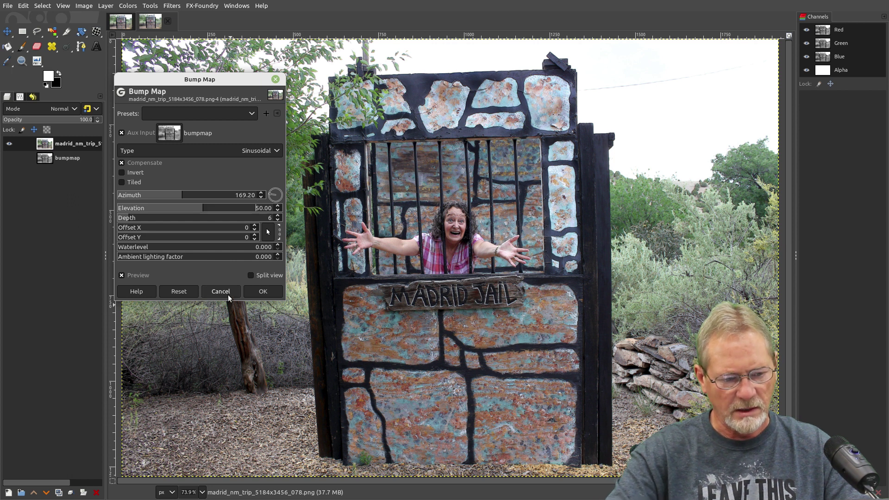
Set the azimuth to about 152.4 and check the effect against the photo without the preview.
left_click(176, 195)
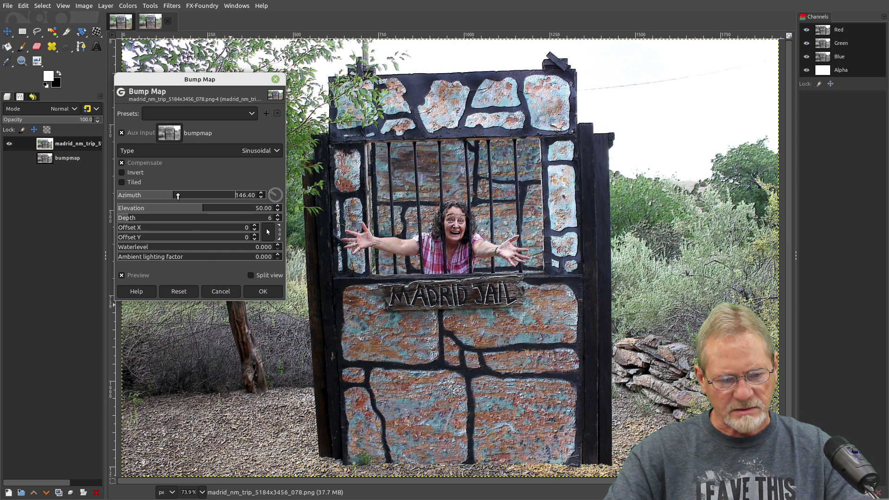
mouse_move(178, 195)
left_mouse_down()
mouse_move(189, 195)
mouse_move(170, 191)
mouse_move(190, 194)
mouse_move(175, 193)
left_mouse_up()
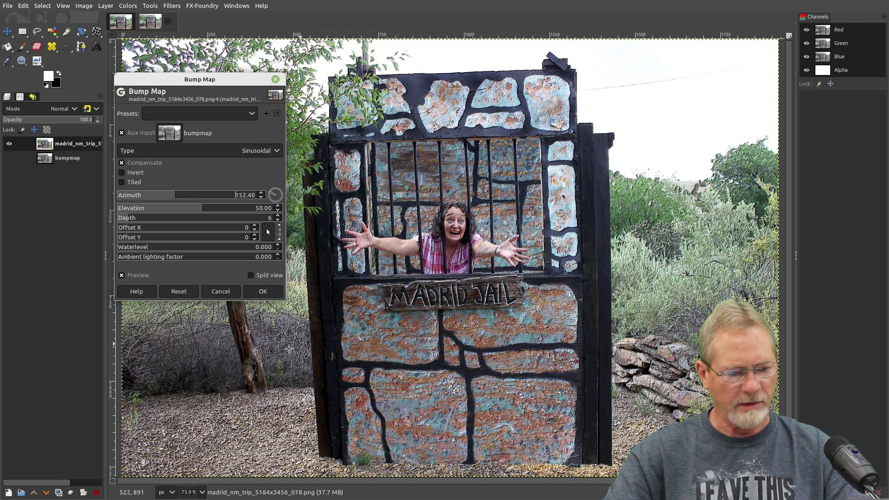
left_click(122, 275)
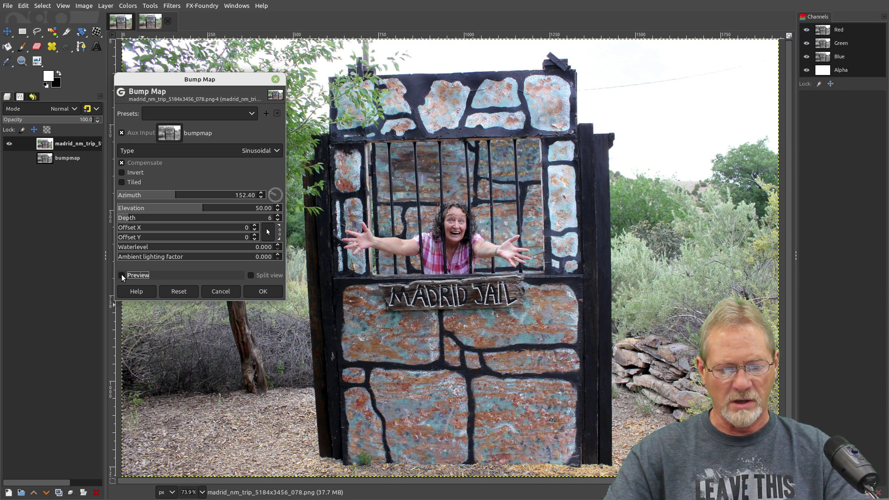
left_click(121, 275)
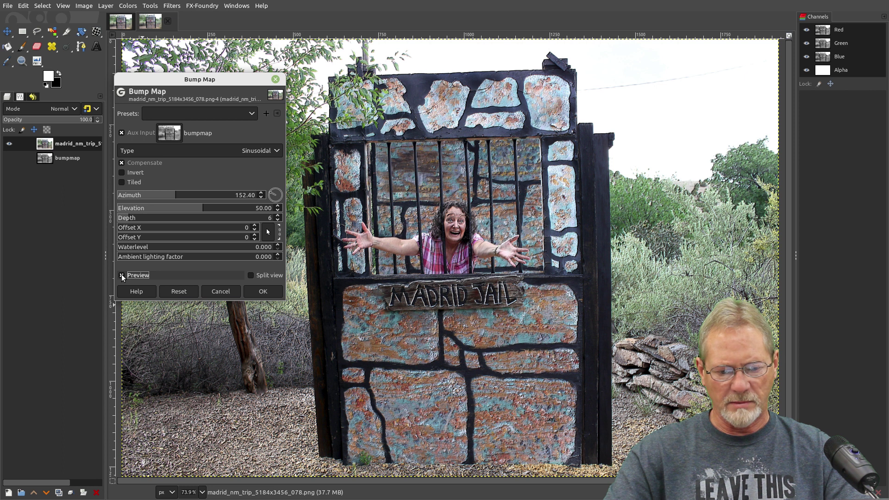
Set the bump map elevation to 60 and the azimuth to 180.
left_click(200, 208)
left_click_drag(200, 209, 222, 211)
key("End")
key("BackSpace")
key("BackSpace")
key("BackSpace")
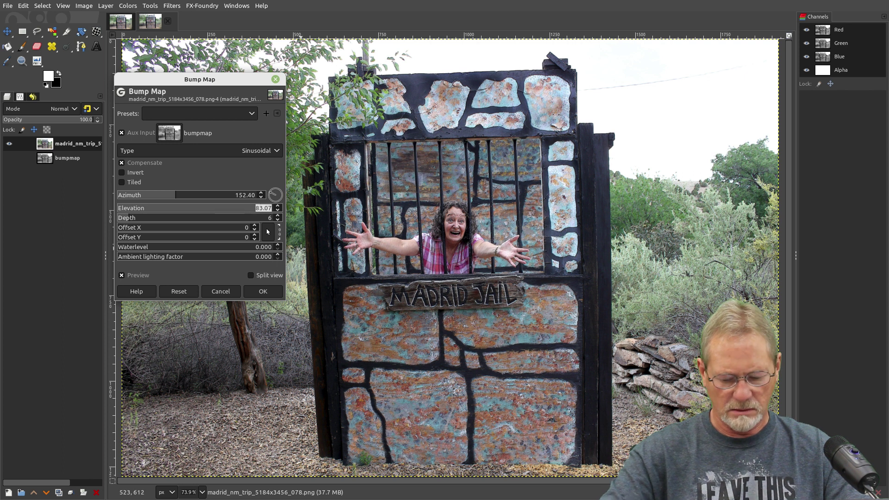
key("Return")
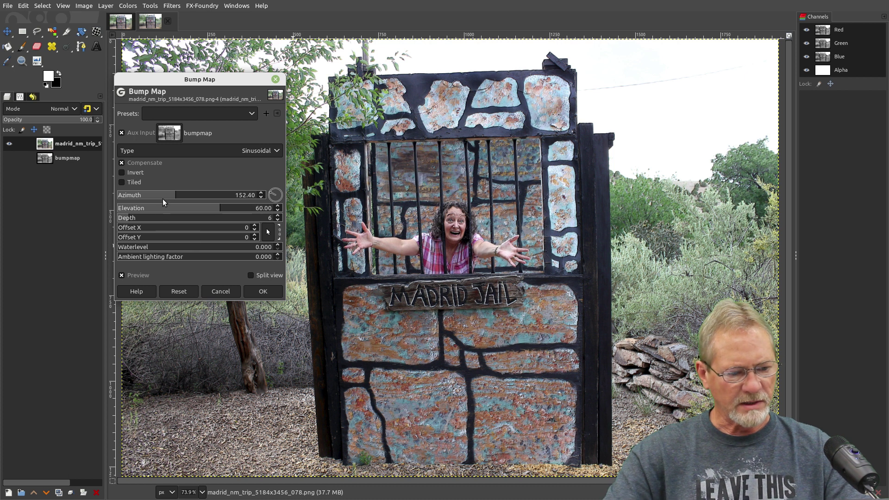
left_click_drag(165, 196, 187, 211)
Compare the bump map effect with the unfiltered photo by switching the preview off and on repeatedly, and apply the filter.
left_click(121, 274)
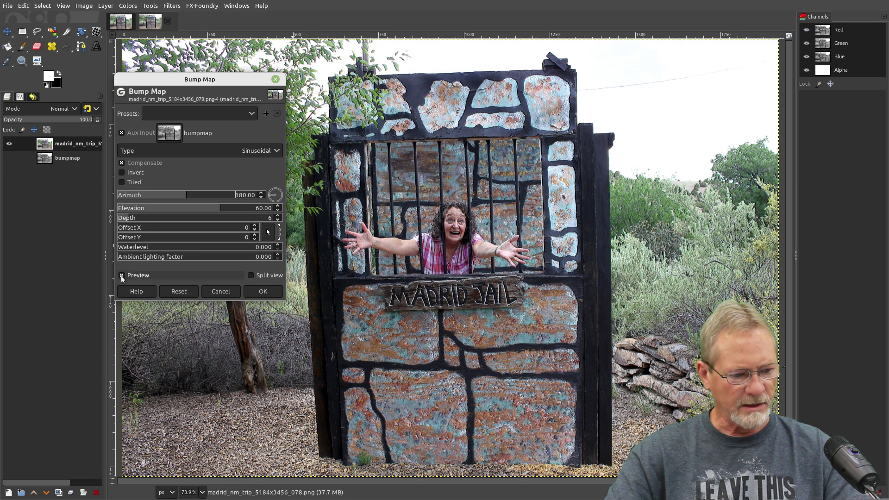
left_click(122, 275)
left_click(121, 275)
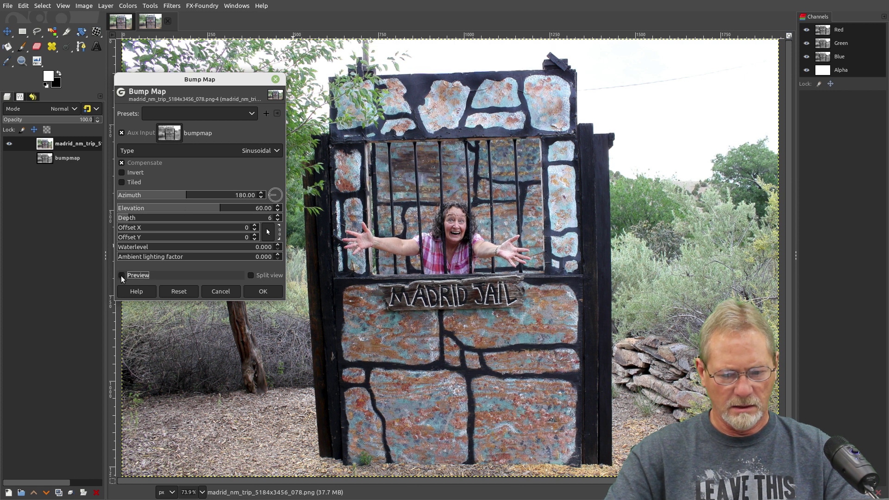
left_click(121, 275)
left_click(121, 275)
left_click(121, 275)
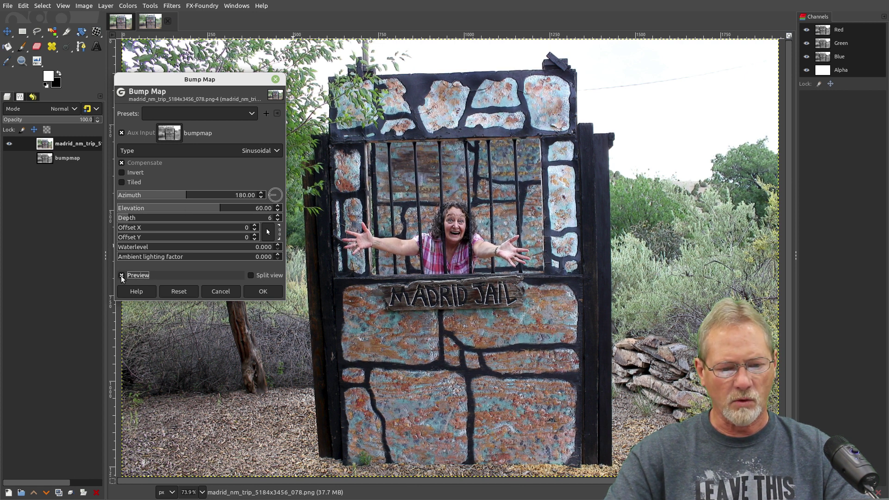
left_click(122, 275)
left_click(121, 275)
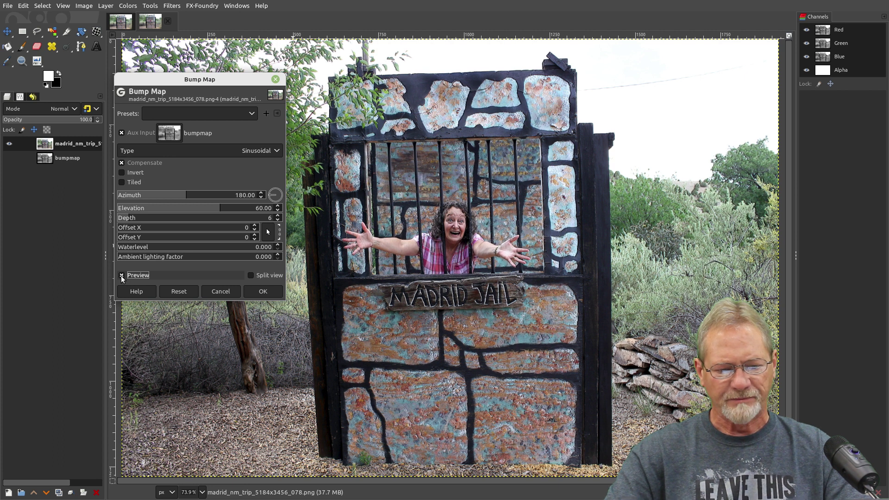
left_click(121, 275)
left_click(122, 275)
left_click(121, 275)
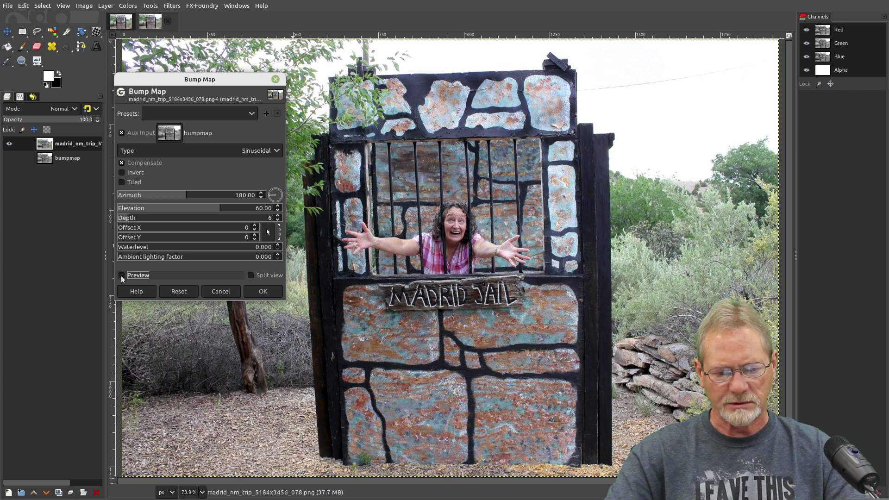
left_click(121, 274)
left_click(121, 275)
left_click(121, 275)
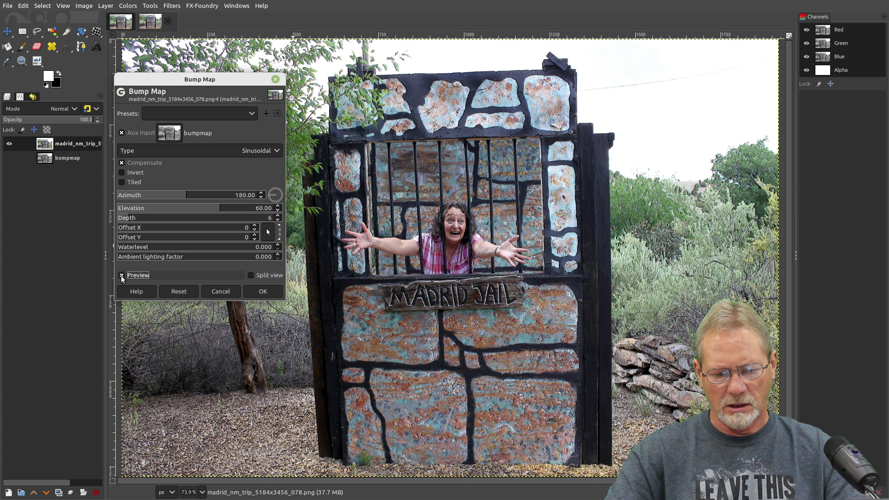
left_click(121, 275)
left_click(121, 275)
left_click(121, 275)
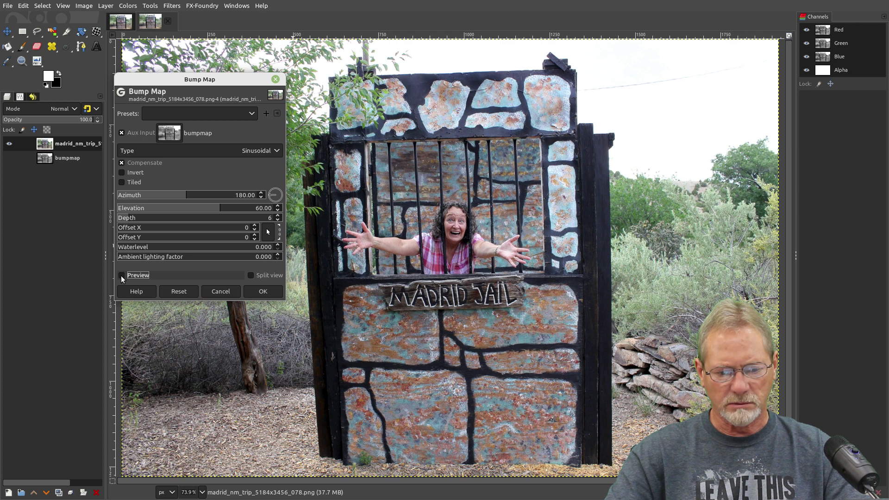
left_click(121, 274)
left_click(121, 275)
left_click(121, 275)
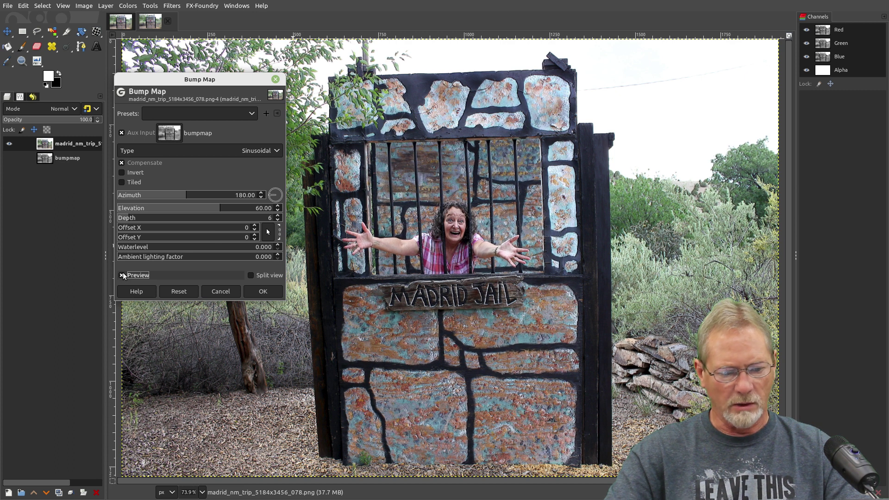
left_click(263, 291)
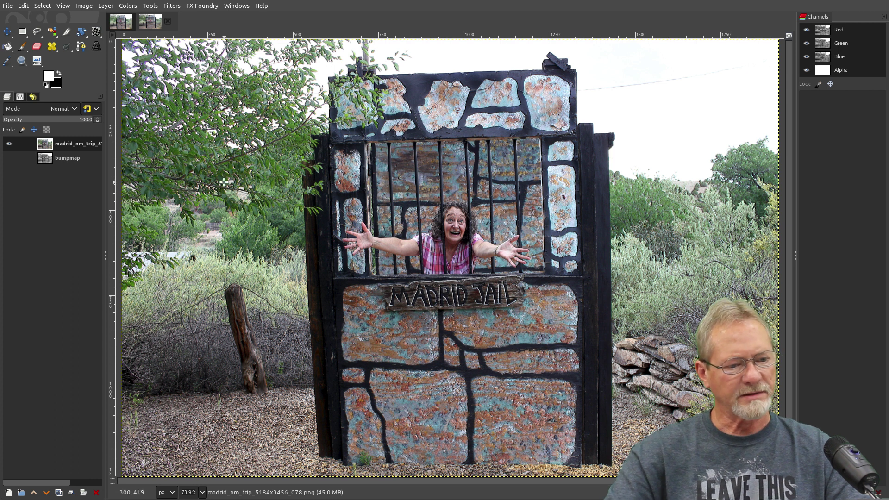
Apply the Apply Canvas filter to the bump-mapped photo with direction Top-right and depth 4, comparing the preview off and on.
right_click(221, 161)
mouse_move(240, 257)
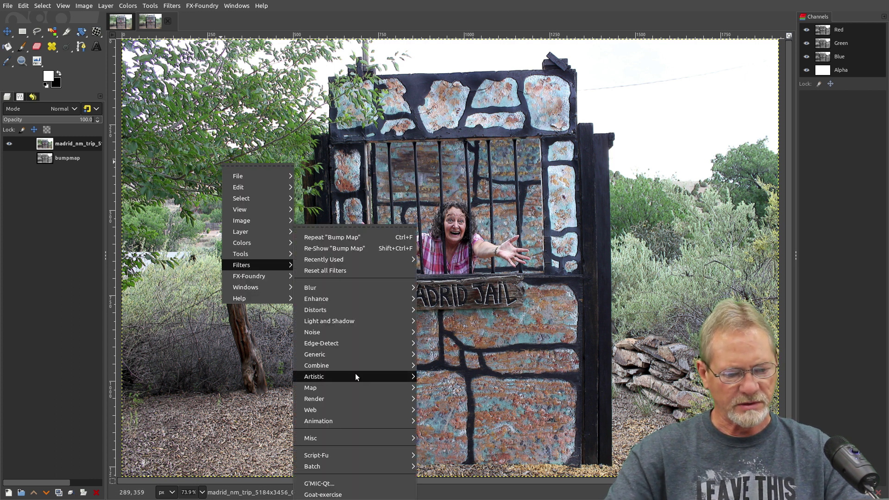
mouse_move(353, 378)
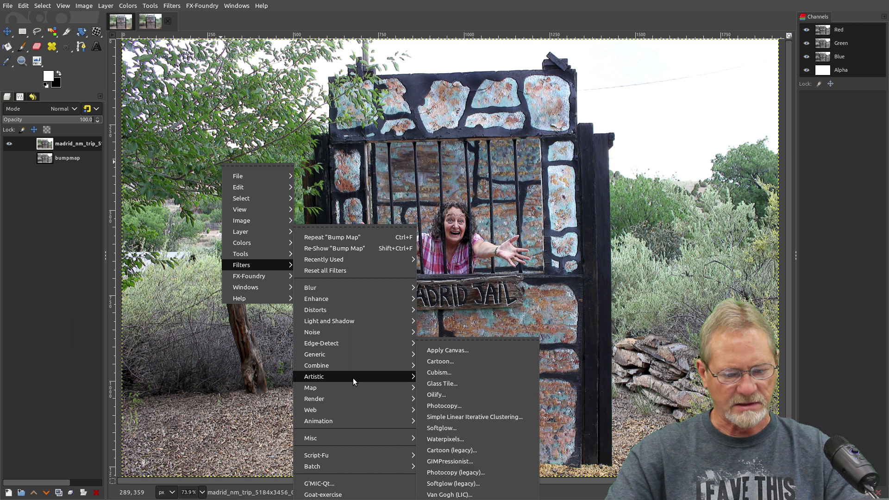
left_click(466, 351)
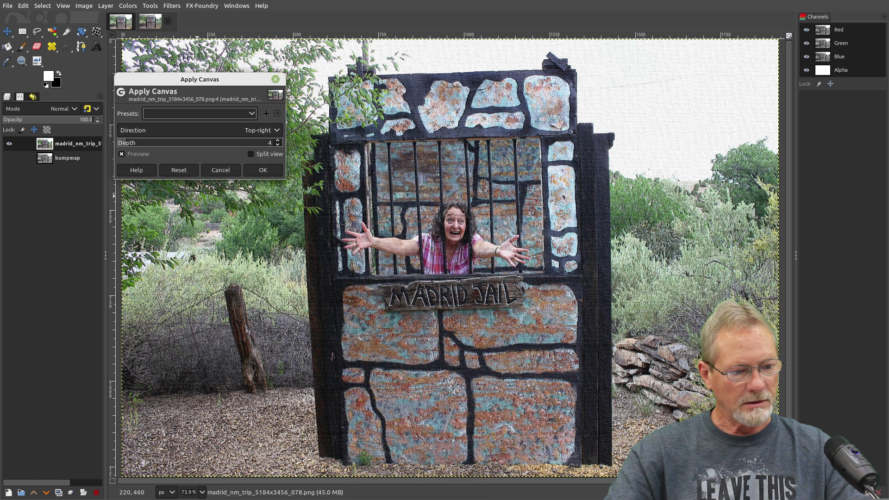
left_click(122, 154)
left_click(122, 155)
left_click(122, 154)
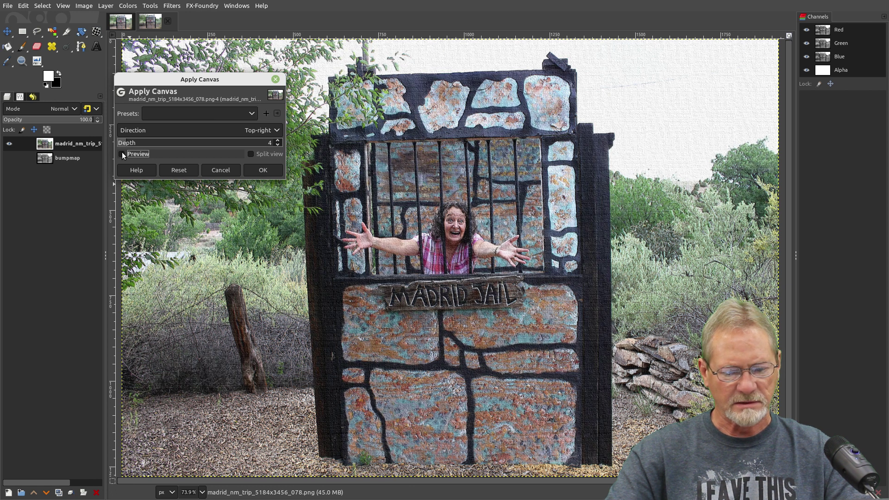
left_click(122, 154)
left_click(122, 154)
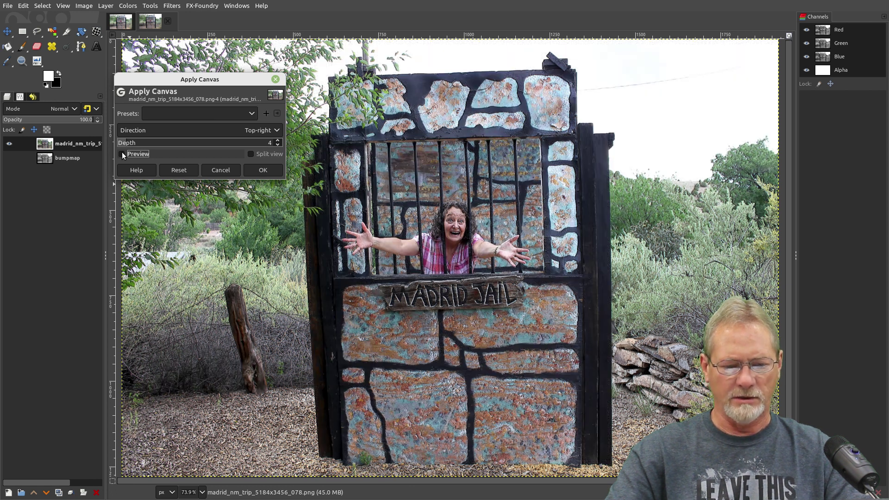
left_click(122, 154)
left_click(263, 172)
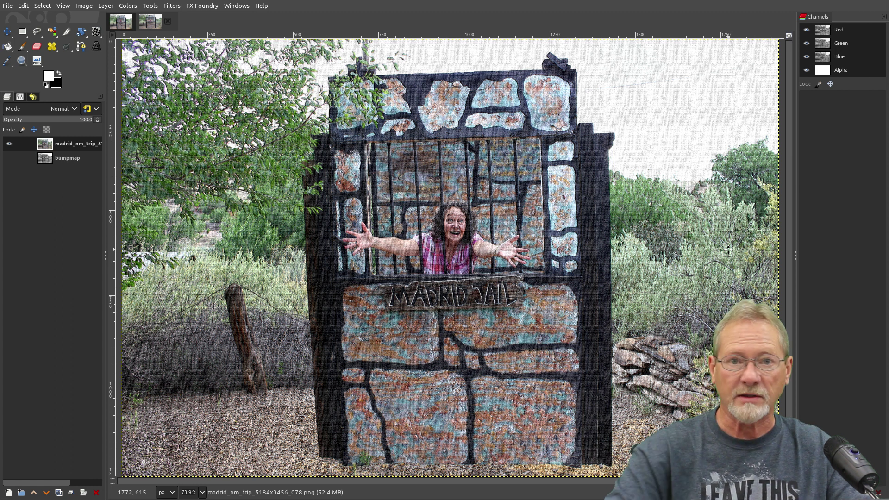
Compare the bump-mapped image with the original photo, and apply the Apply Canvas filter to the original with direction Top-right and depth 4.
left_click(121, 21)
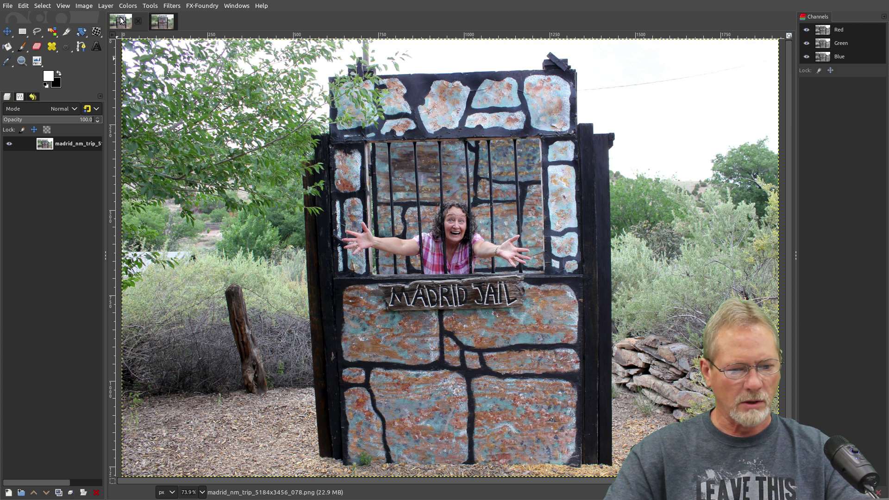
left_click(163, 22)
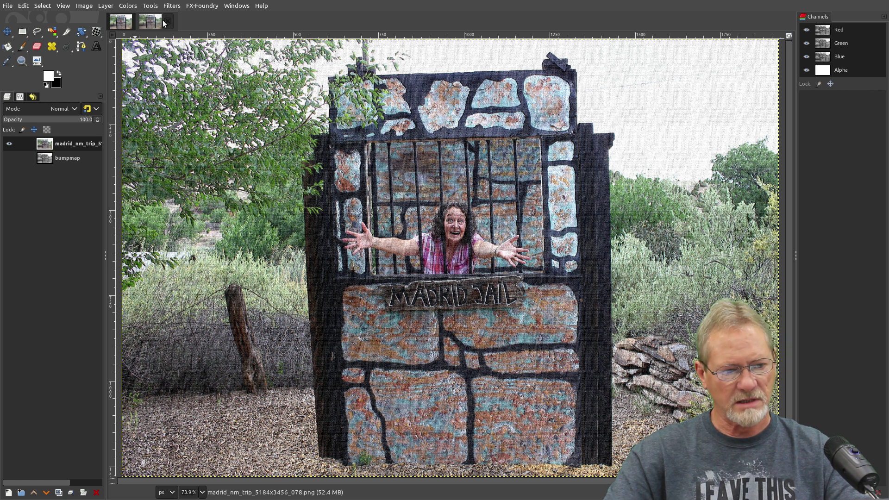
left_click(121, 23)
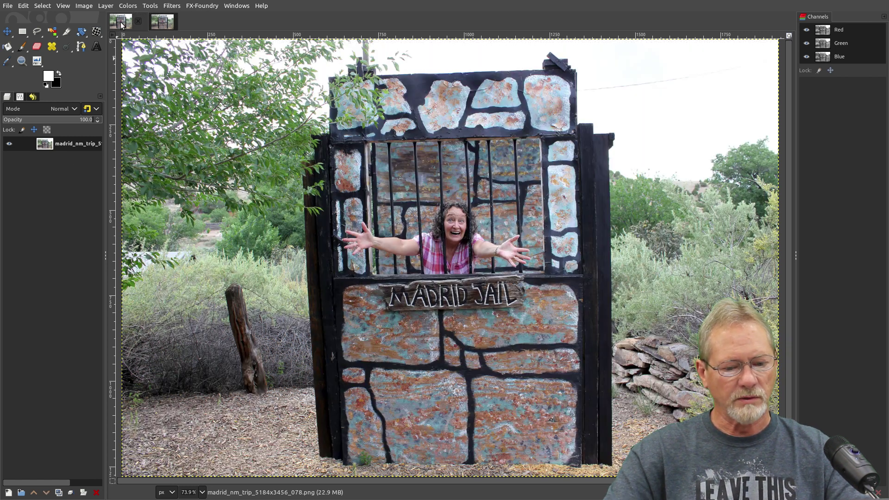
right_click(233, 112)
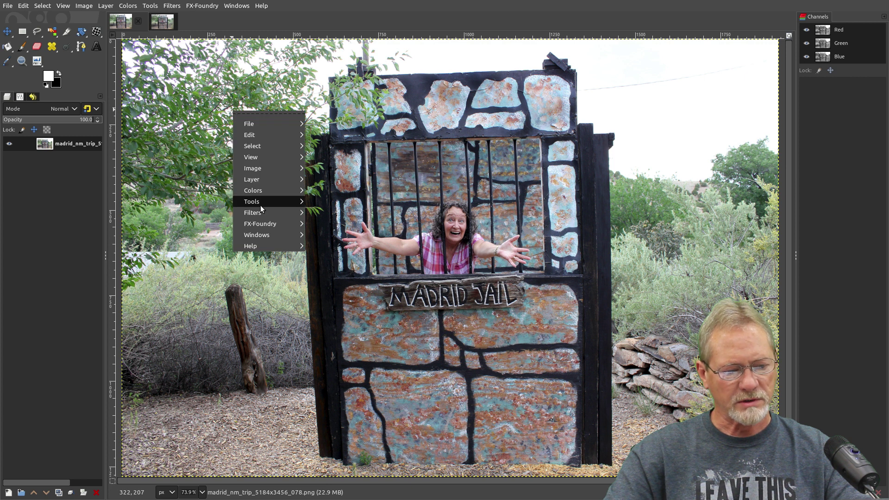
mouse_move(260, 212)
mouse_move(376, 360)
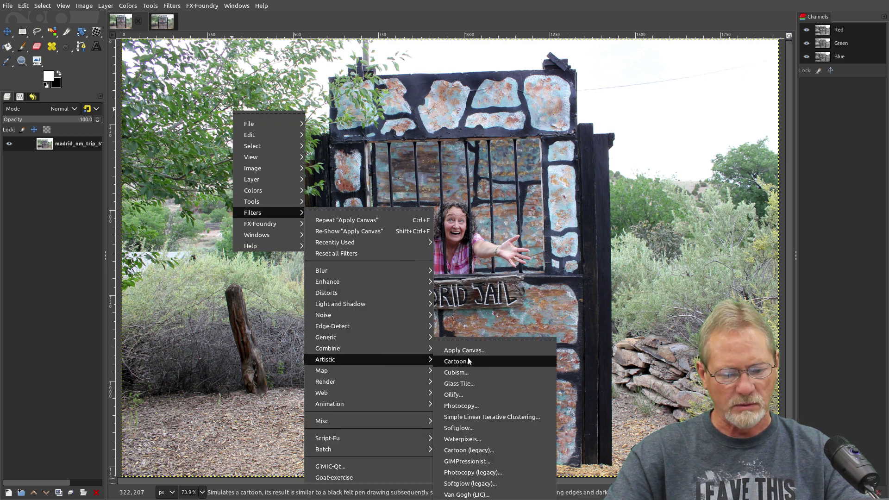
left_click(471, 351)
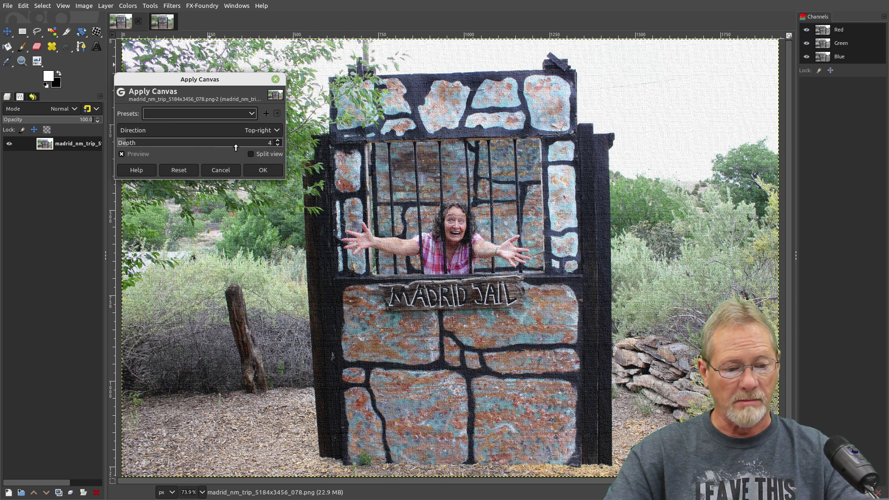
left_click(262, 171)
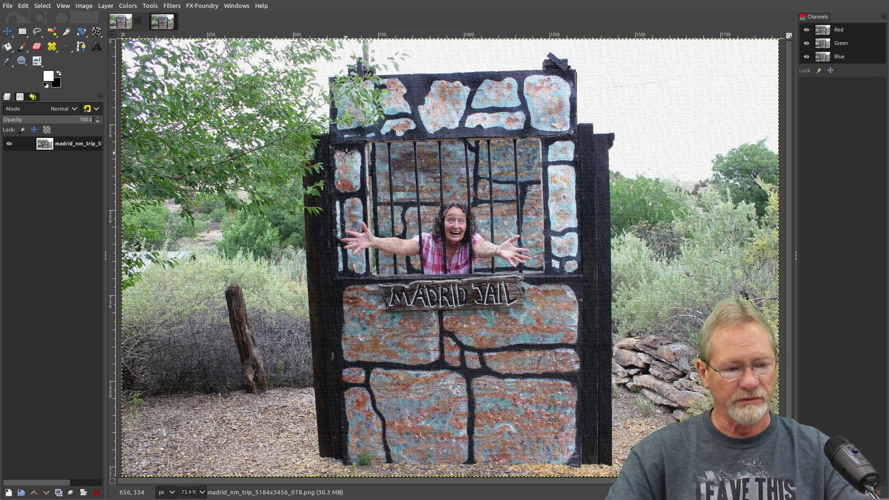
Compare the canvas texture on the bump-mapped image and the plain photo by switching between the two open images.
left_click(163, 22)
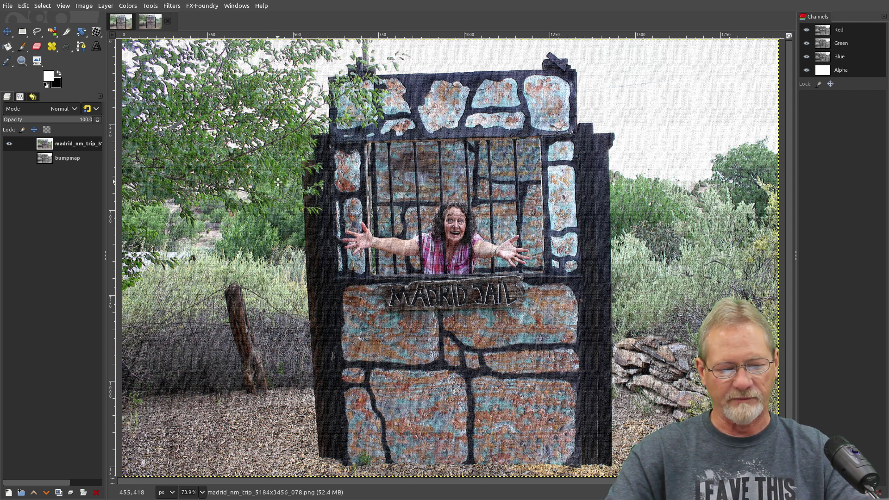
left_click(125, 23)
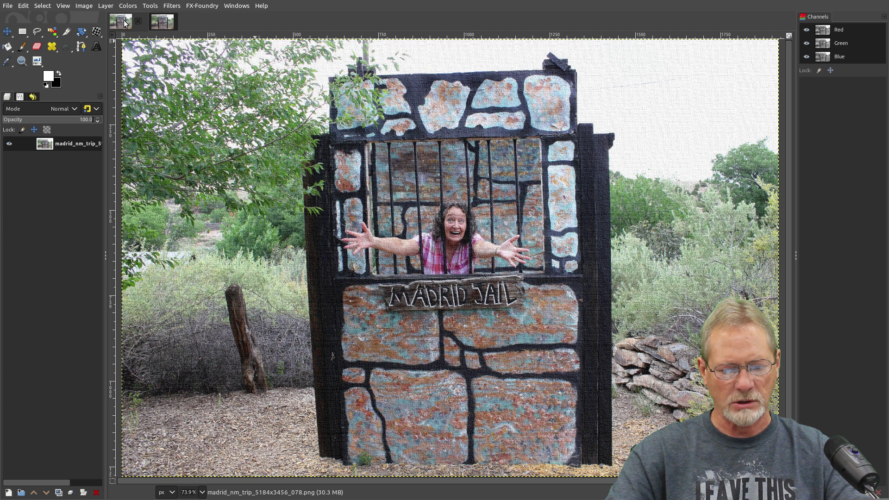
left_click(171, 22)
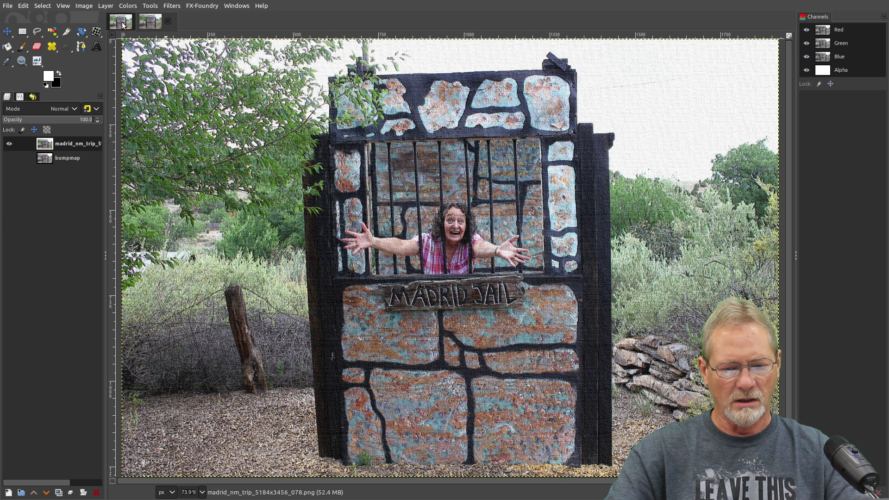
left_click(124, 24)
left_click(166, 23)
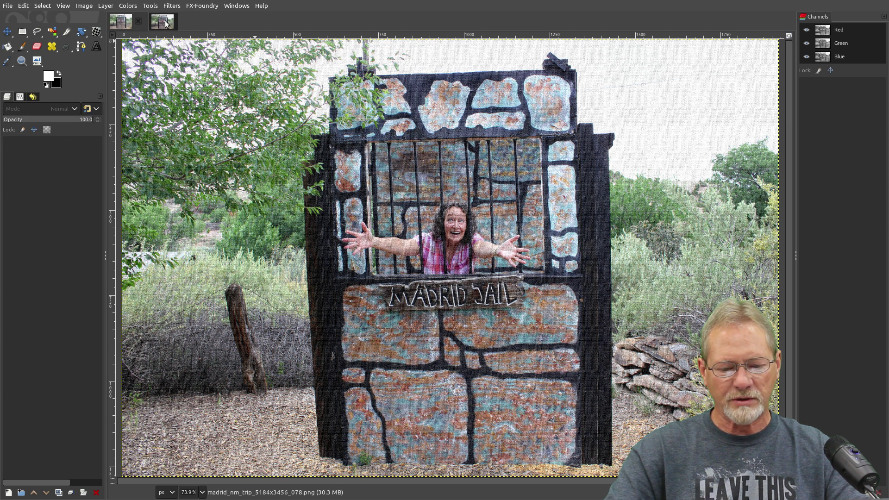
left_click(122, 22)
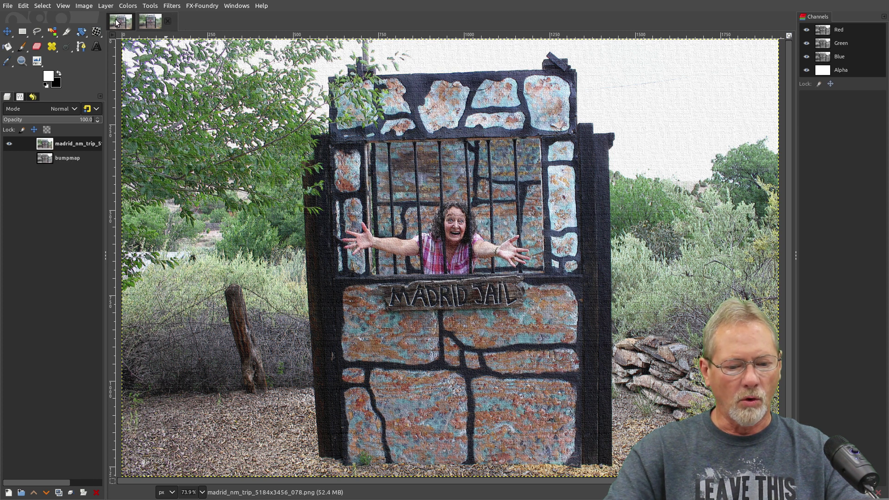
left_click(167, 24)
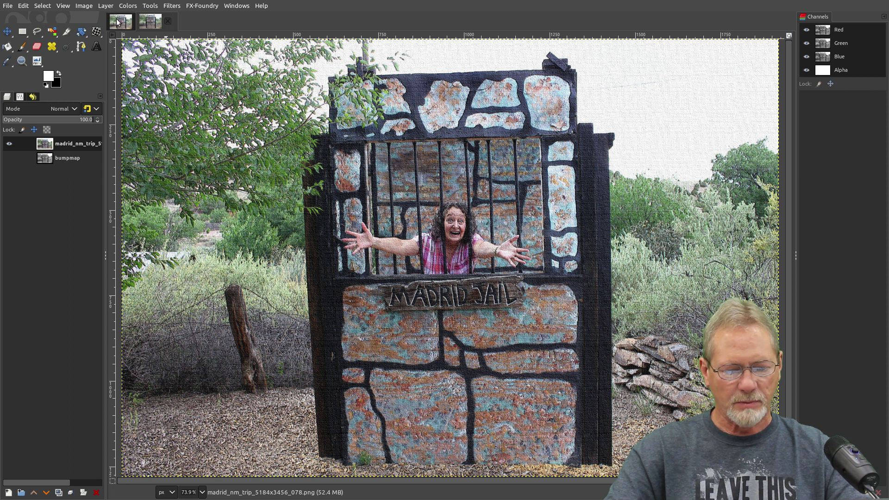
left_click(118, 22)
left_click(154, 24)
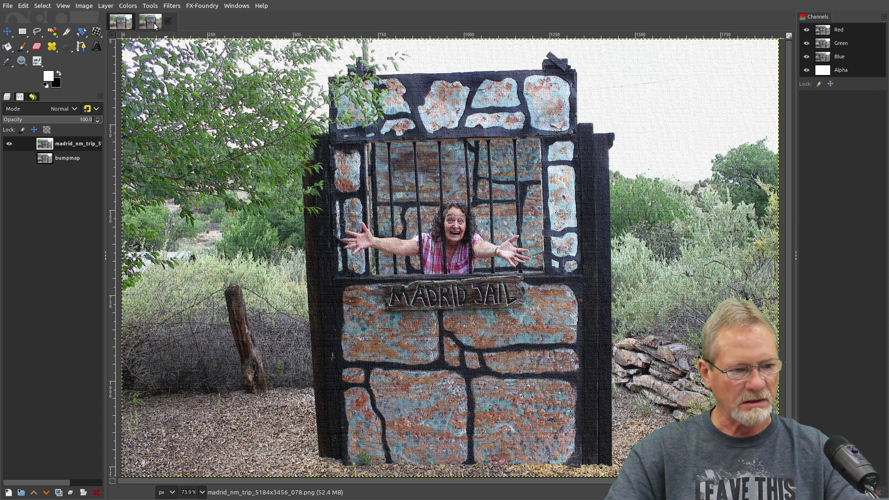
left_click(123, 23)
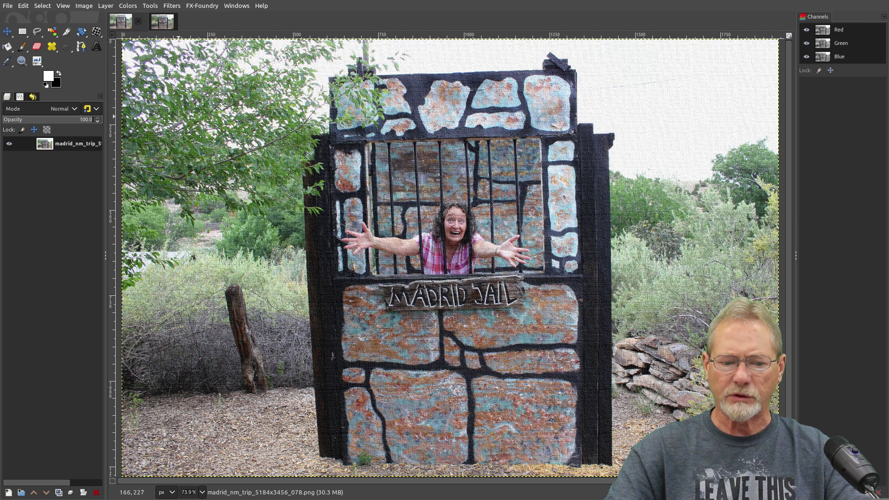